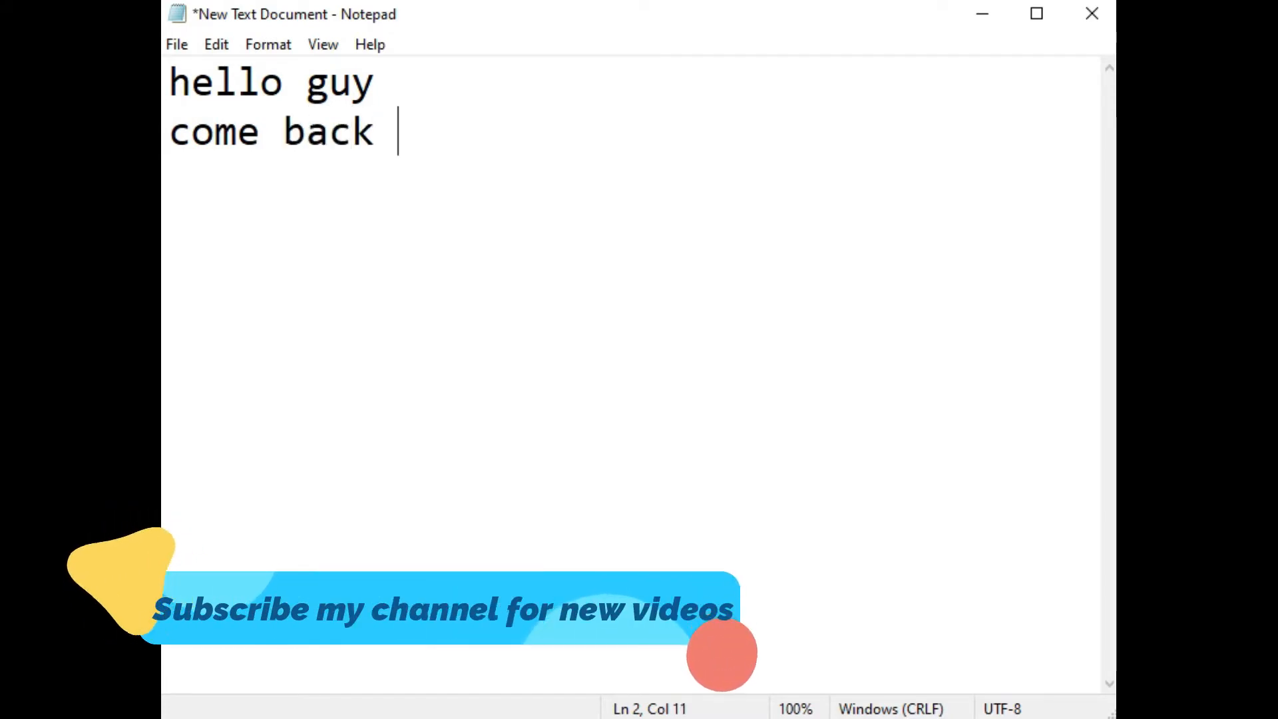
Complete the second line of the note so it reads "come back to CTC Technical !!" and start a new line
text(w)
key(BackSpace)
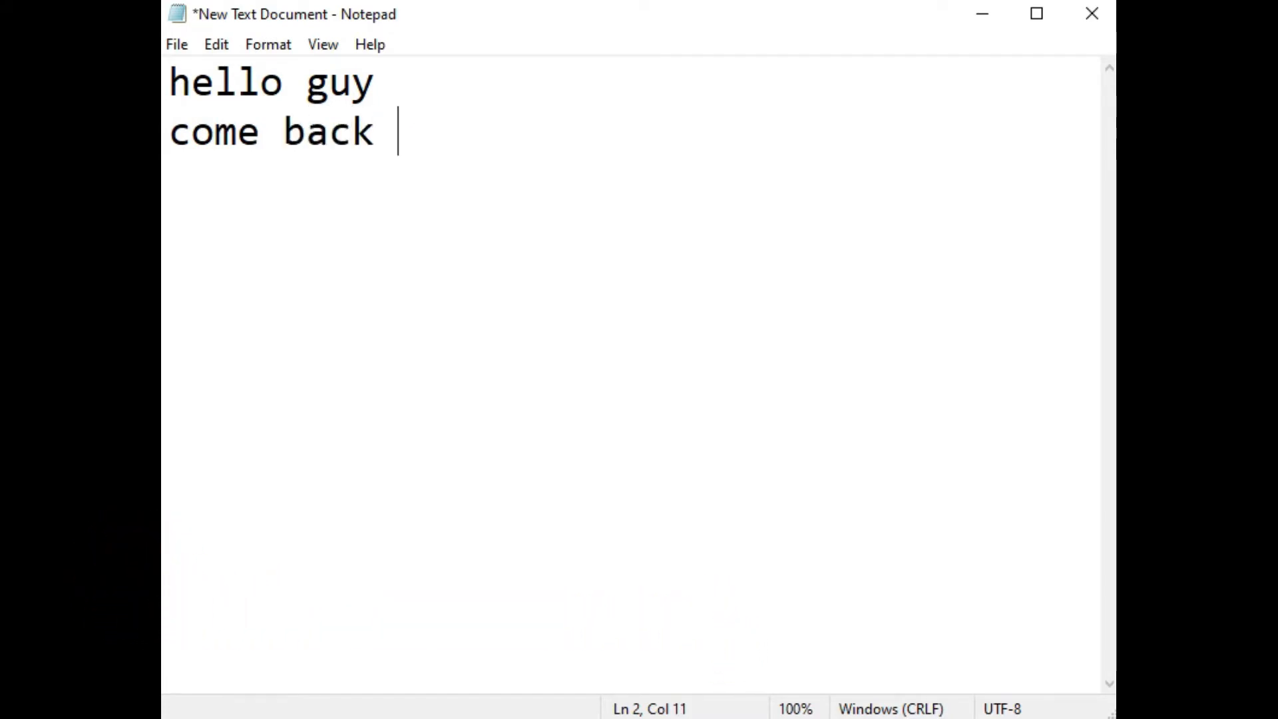
text(to m)
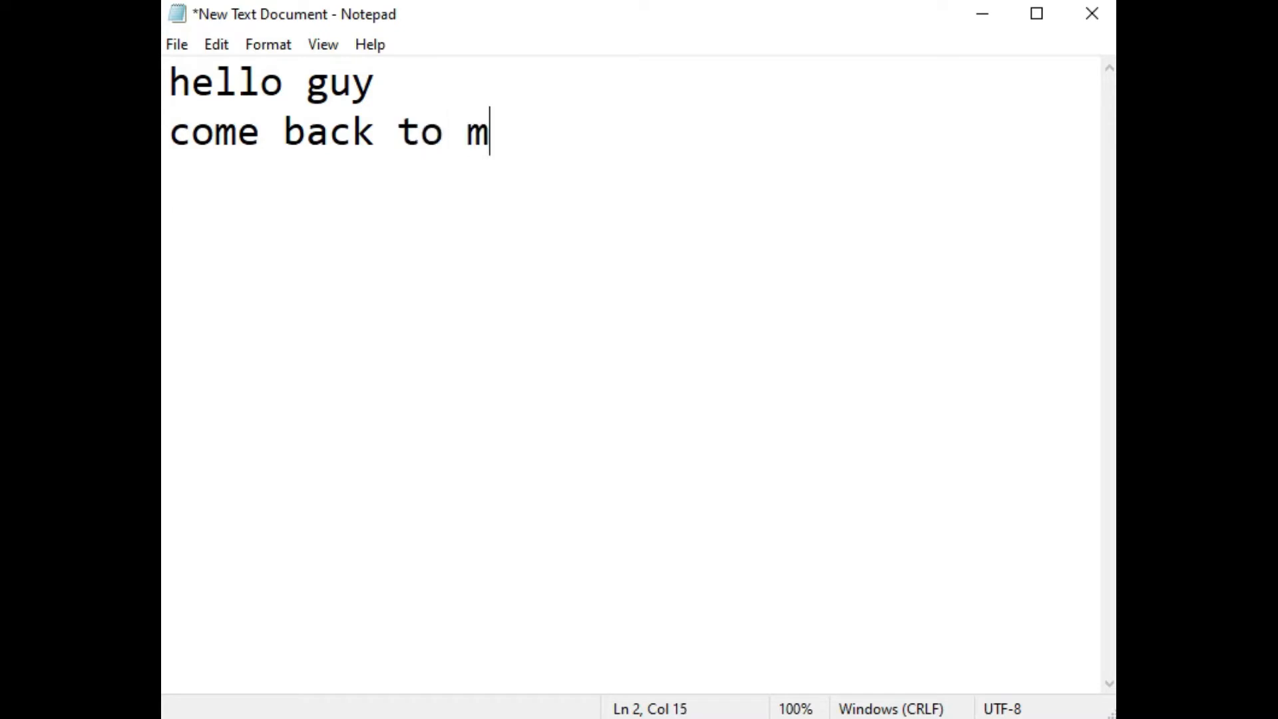
key(BackSpace)
text(CTC c)
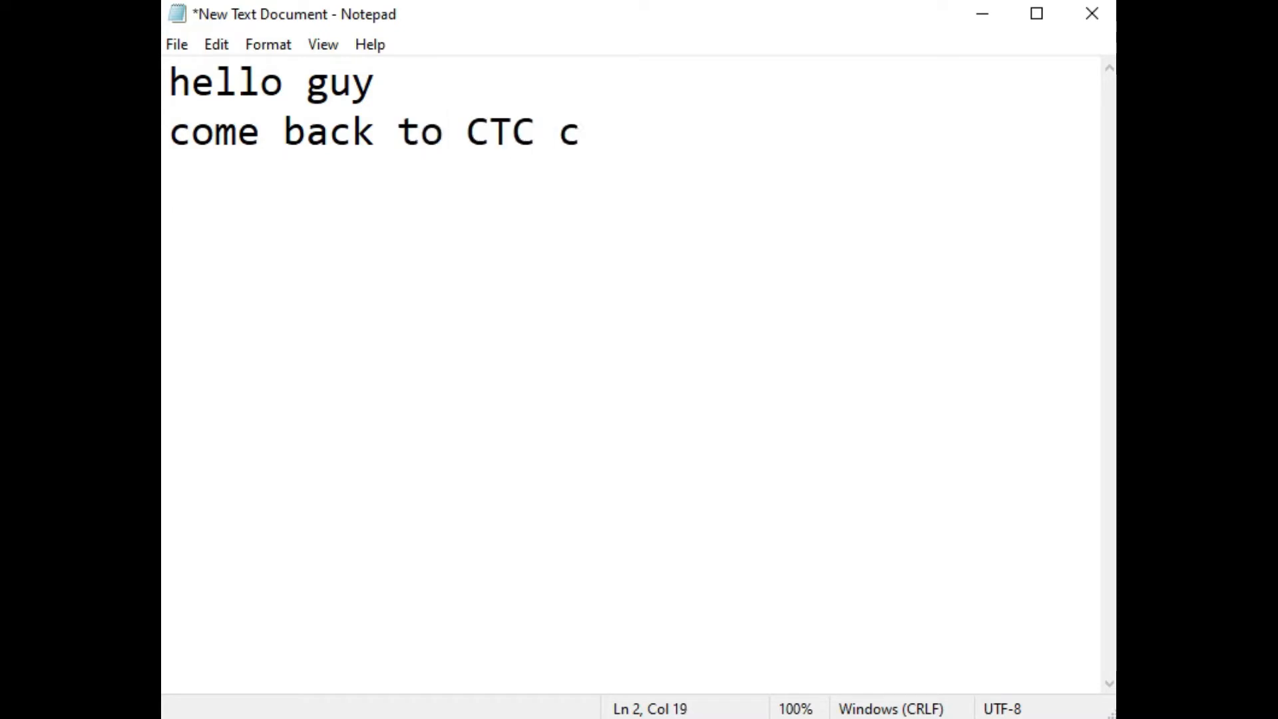
key(BackSpace)
text(C)
text(hni)
key(BackSpace)
key(BackSpace)
key(BackSpace)
key(BackSpace)
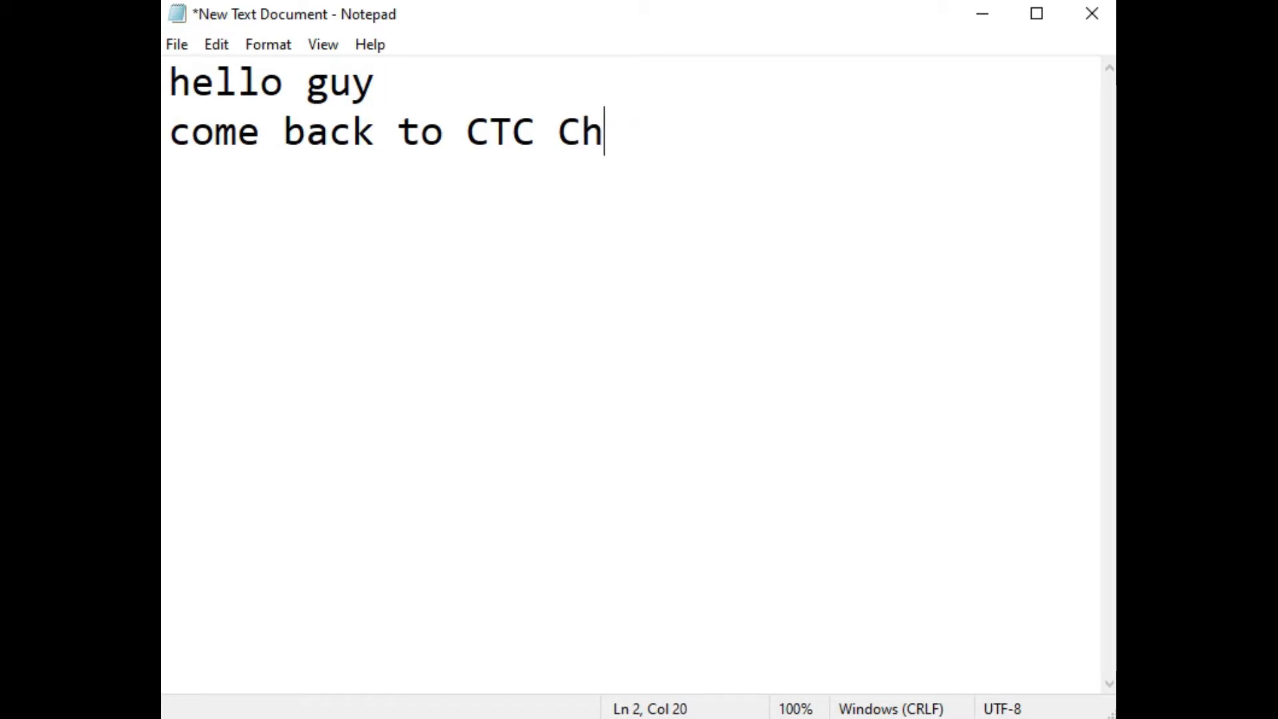
text(Tec)
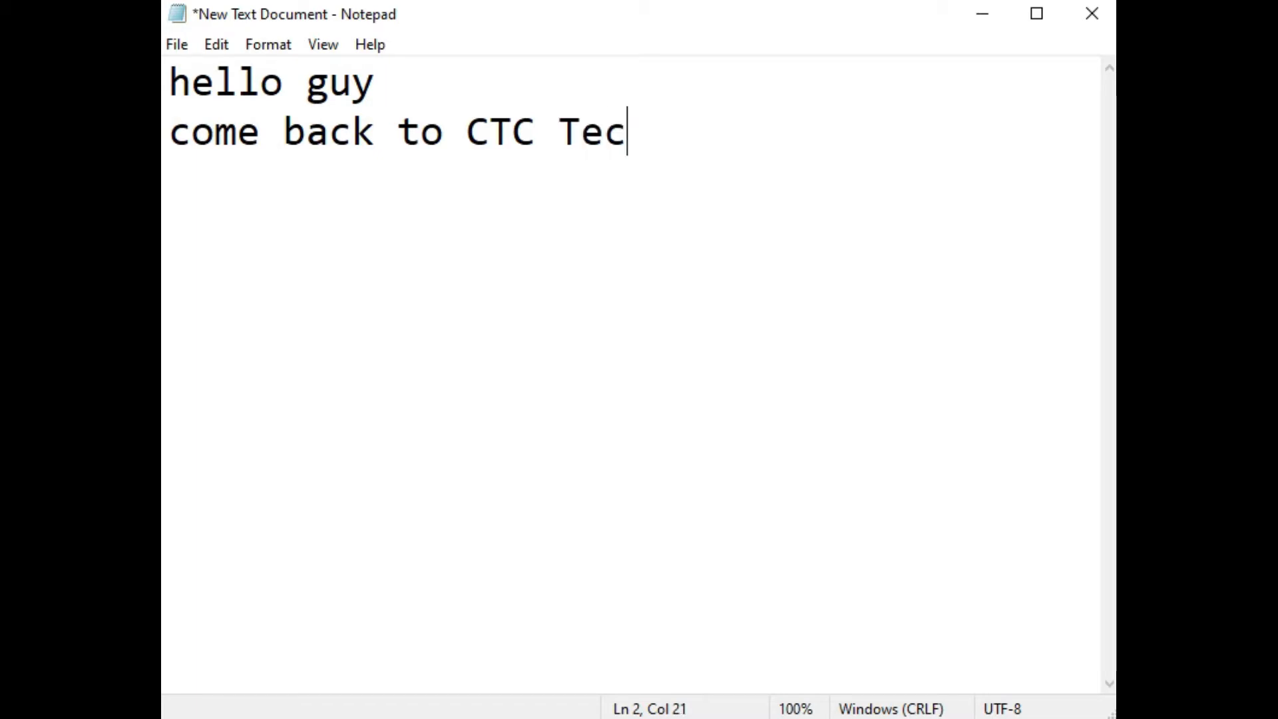
text(hnical)
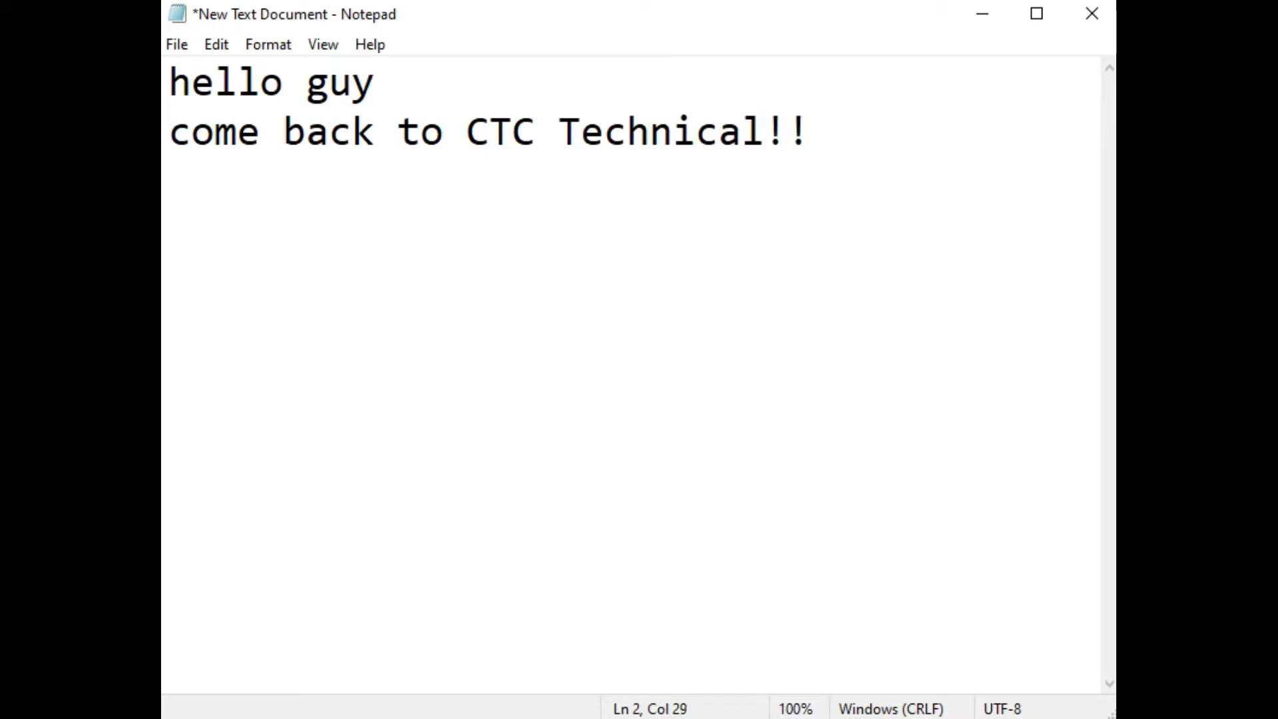
text( !!)
key(Return)
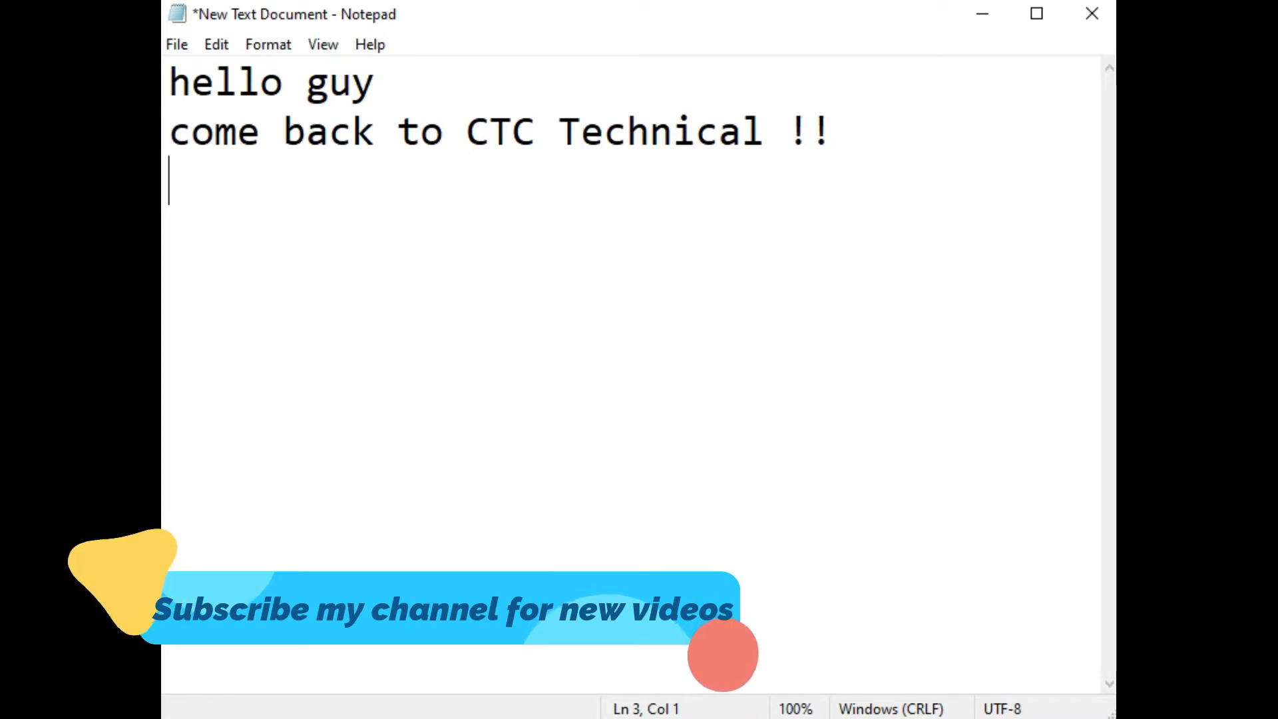
Write "today i will show you ," as the third line of the note
text(today i )
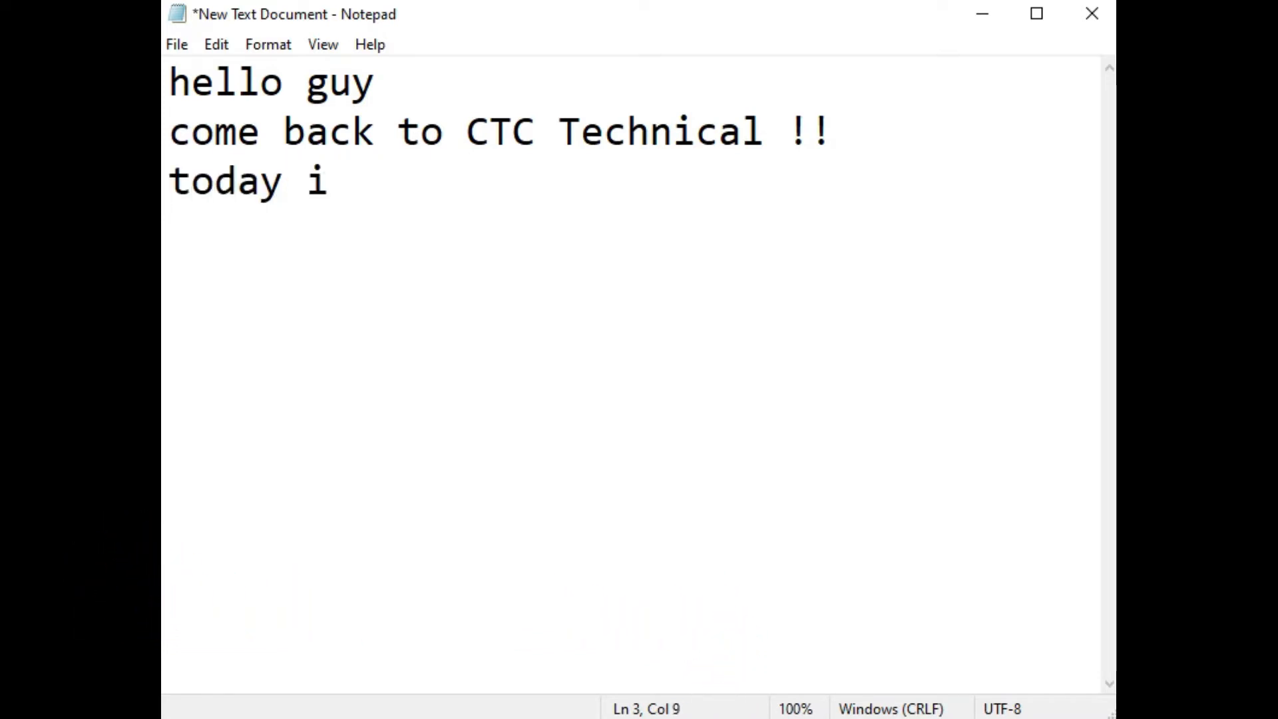
text(will sho w)
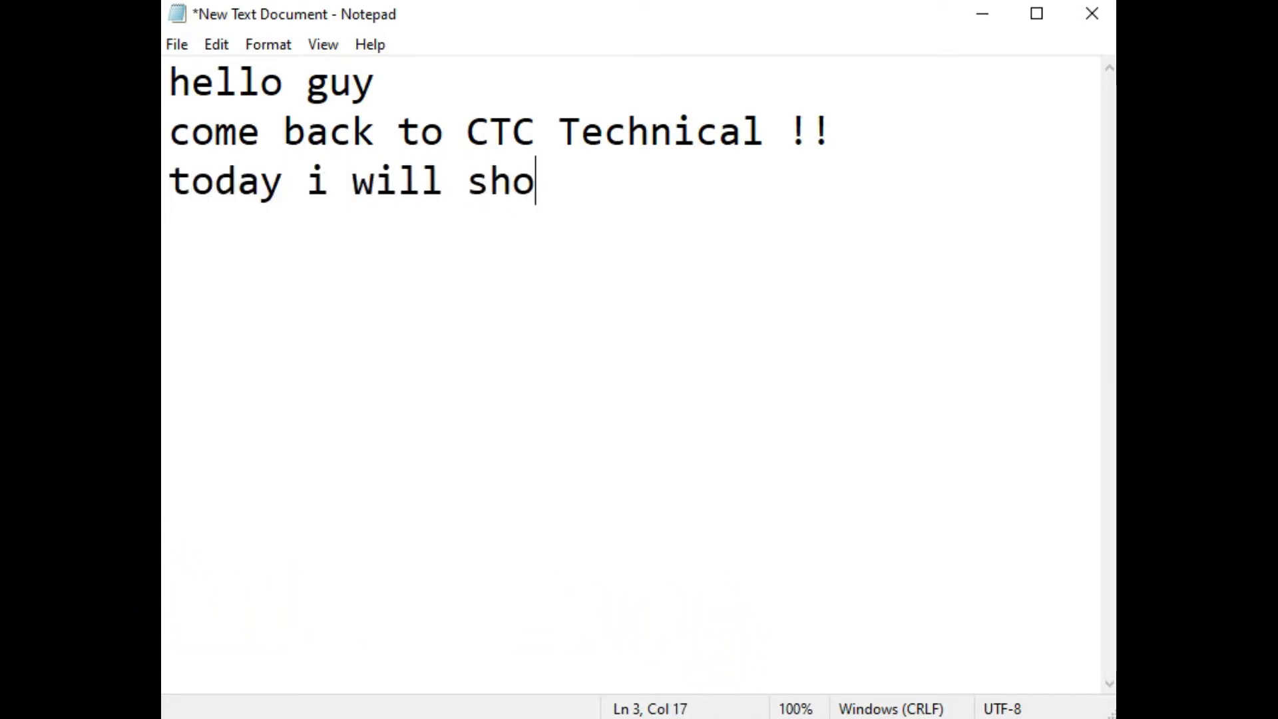
key(BackSpace)
key(BackSpace)
text(w )
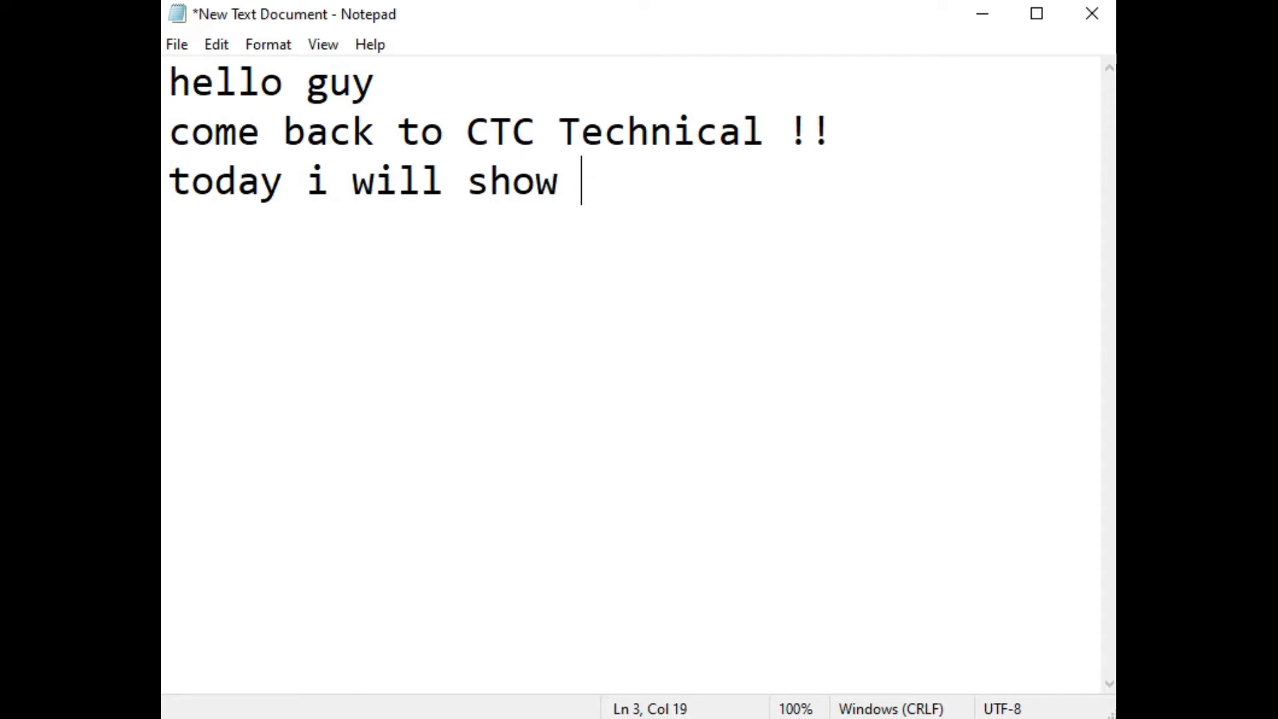
text(you ,)
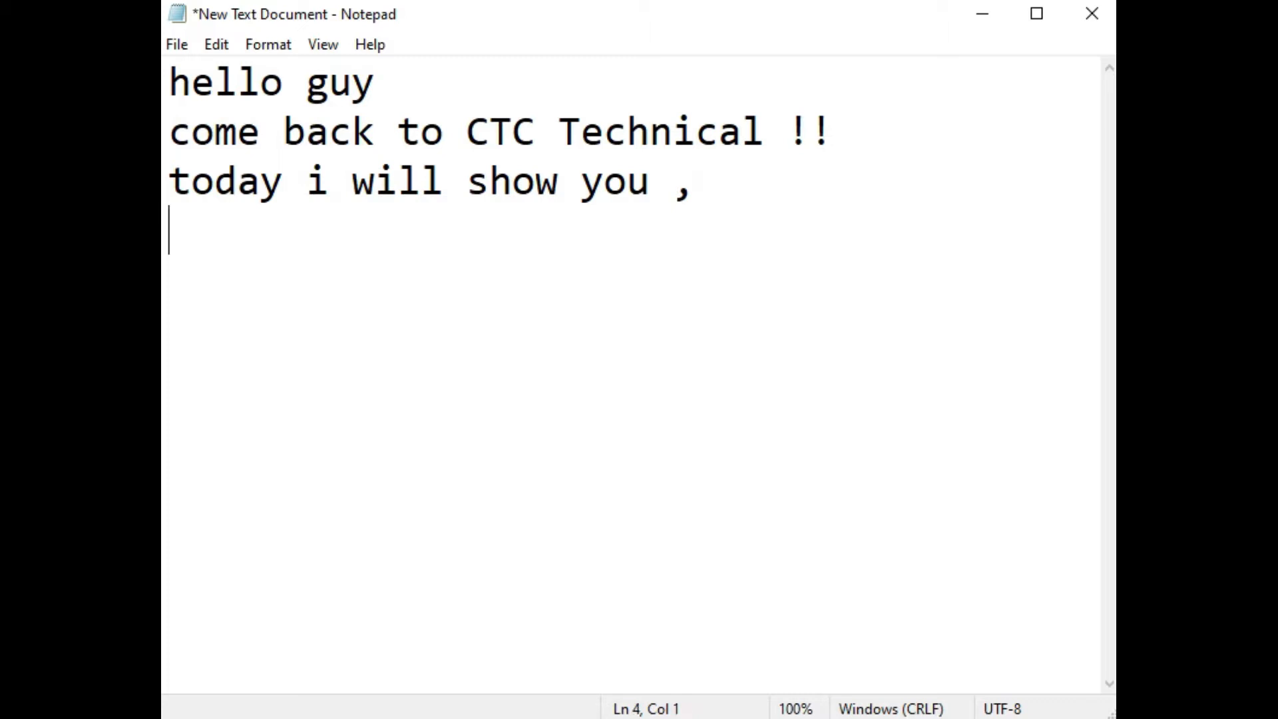
Continue the note below with "how to make your computer fast than before !! let go"
text(how to )
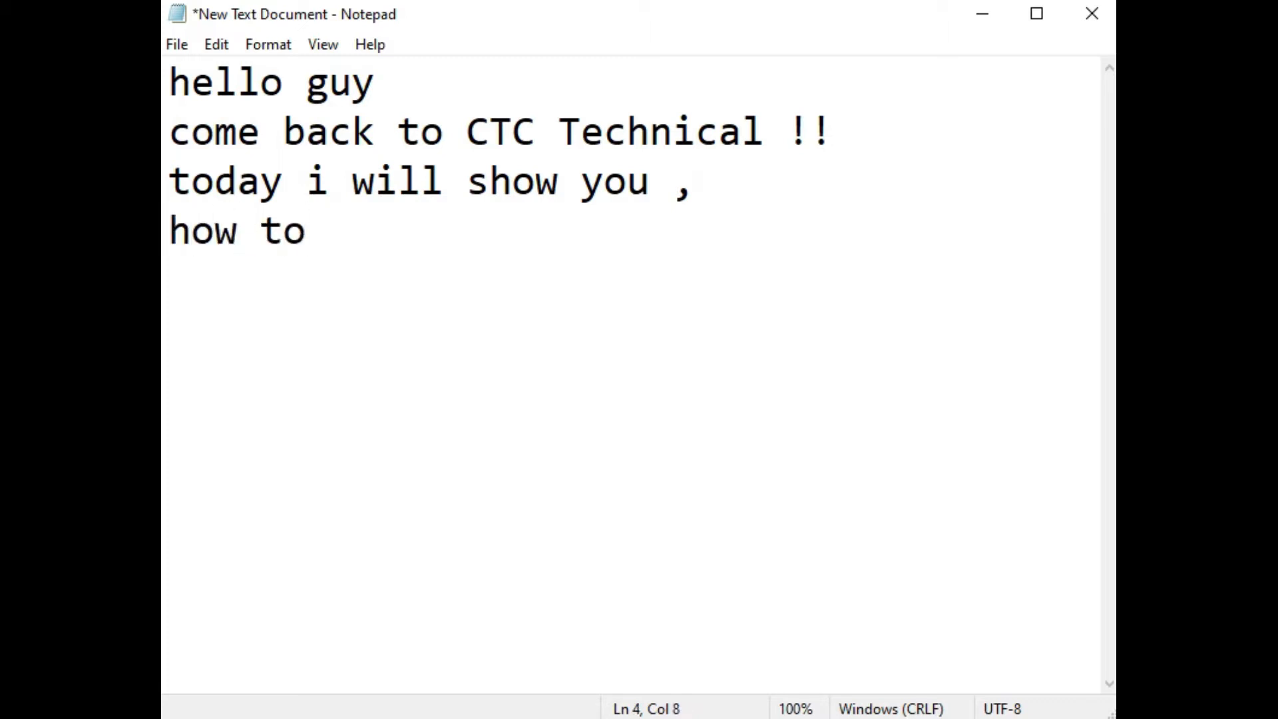
text(make your )
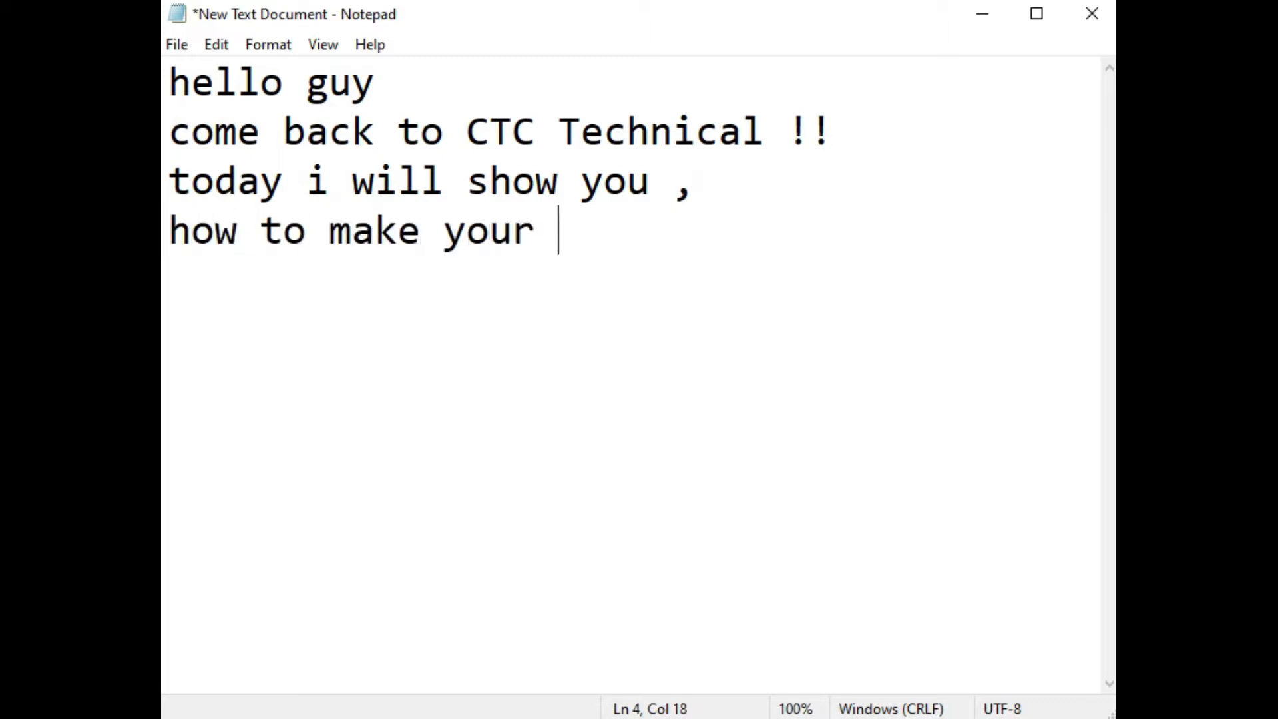
text(comp)
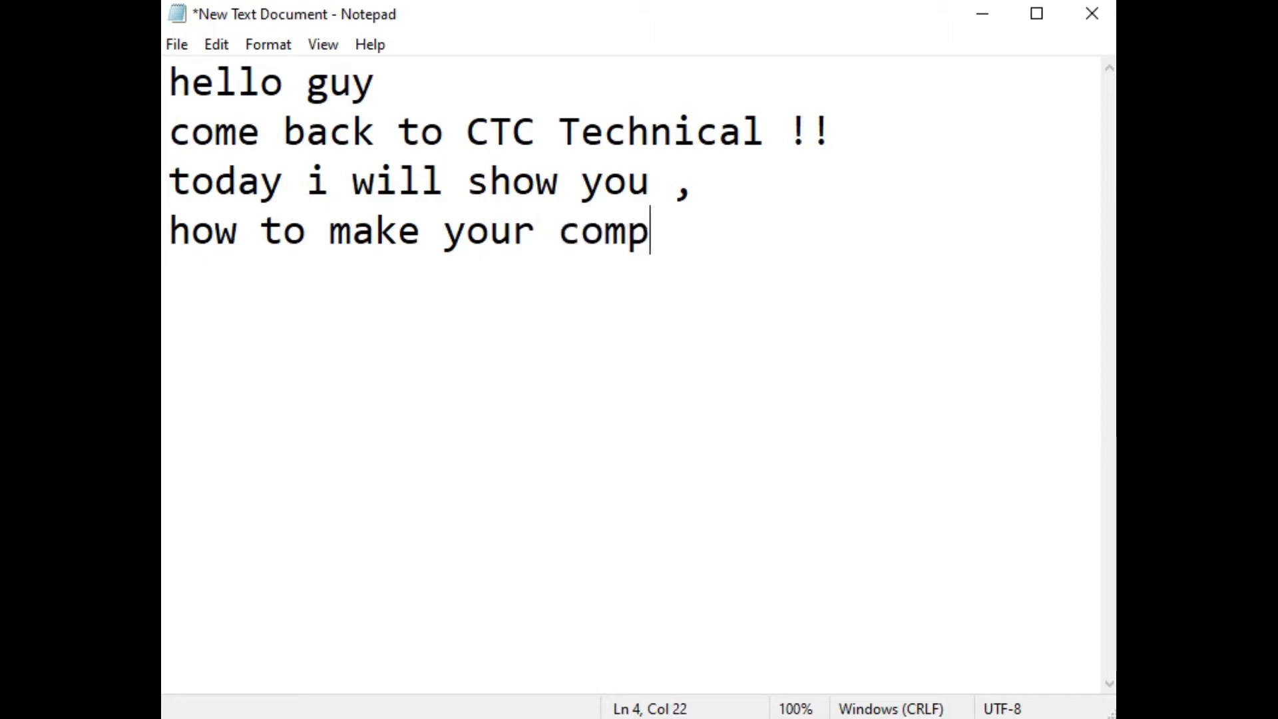
text(uter )
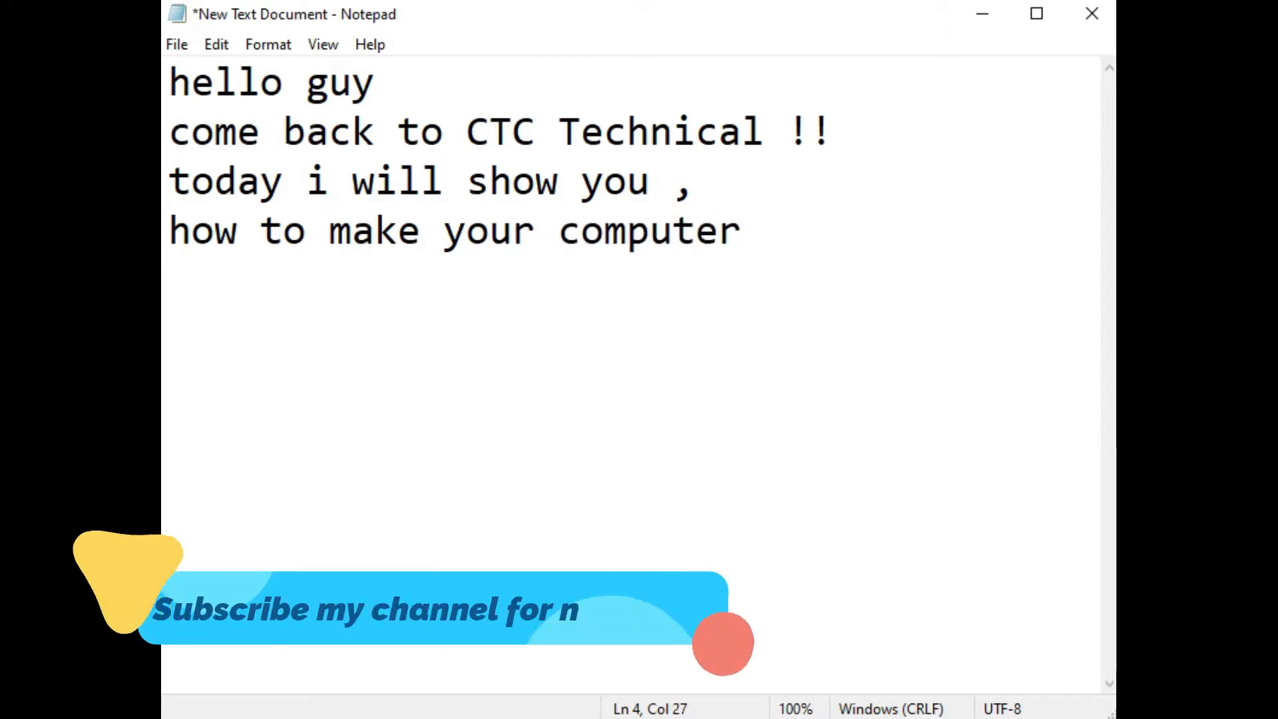
text(fast)
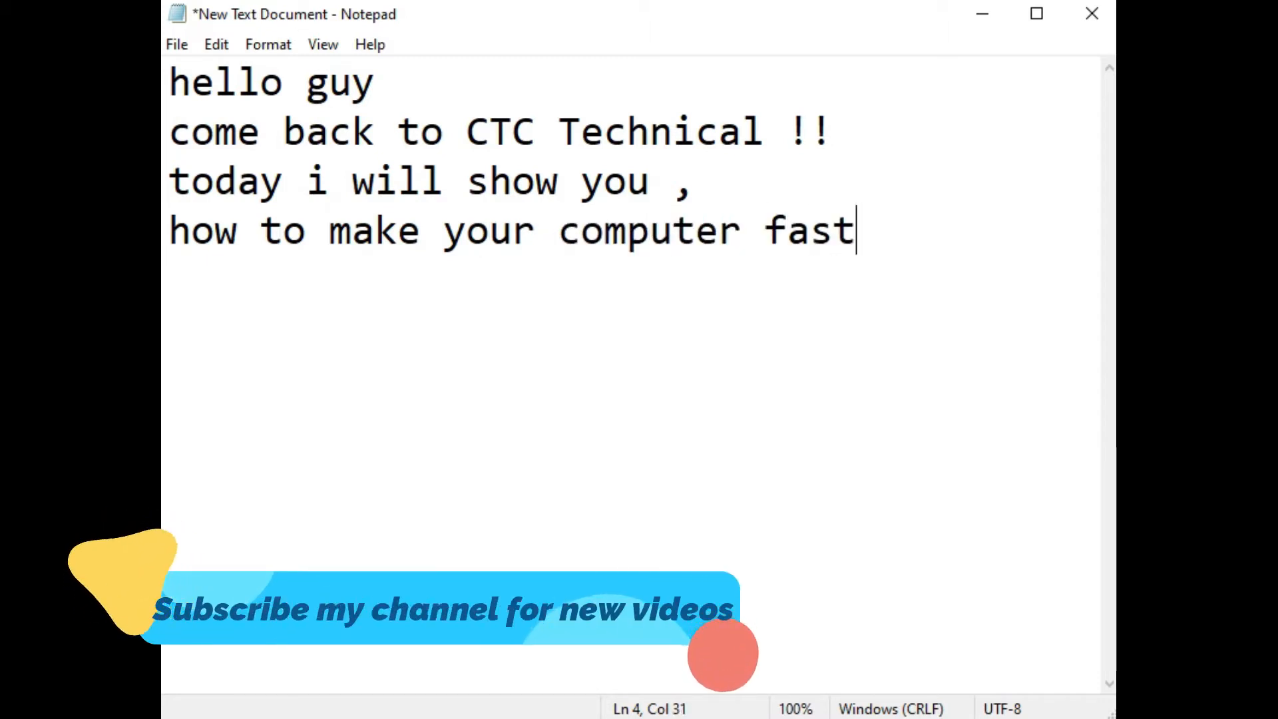
text( thank )
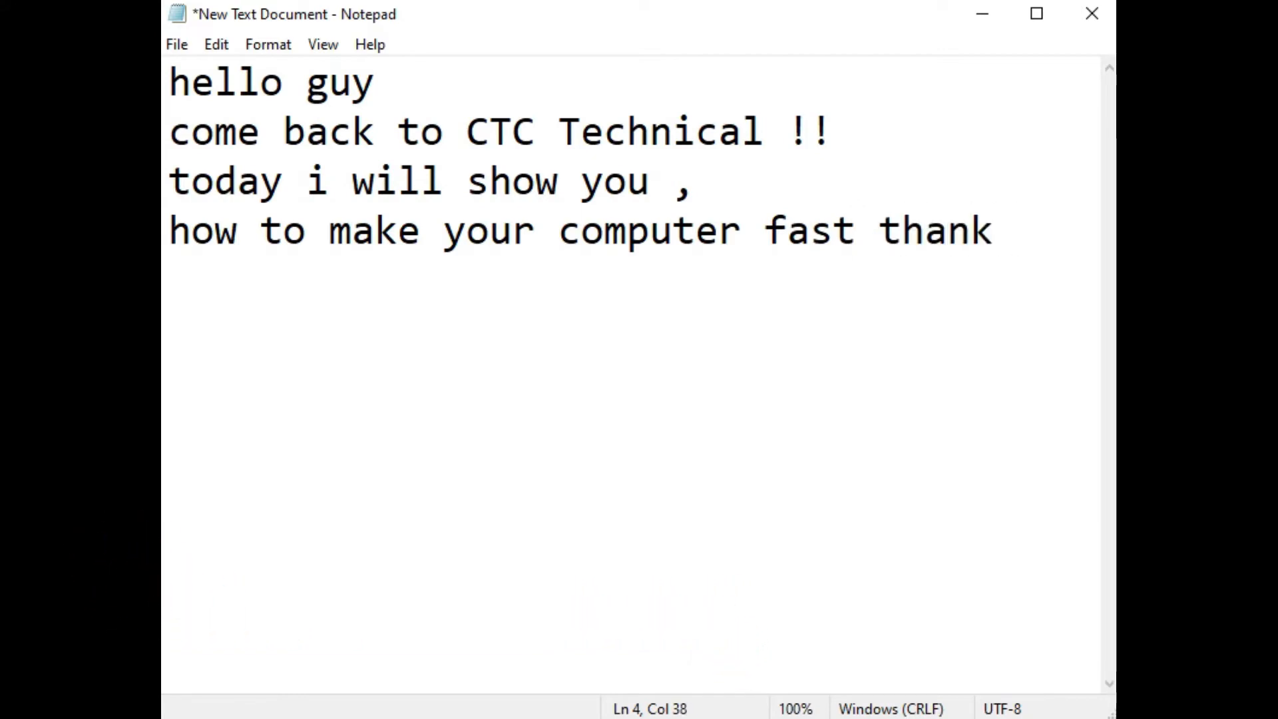
key(BackSpace)
key(BackSpace)
text( B)
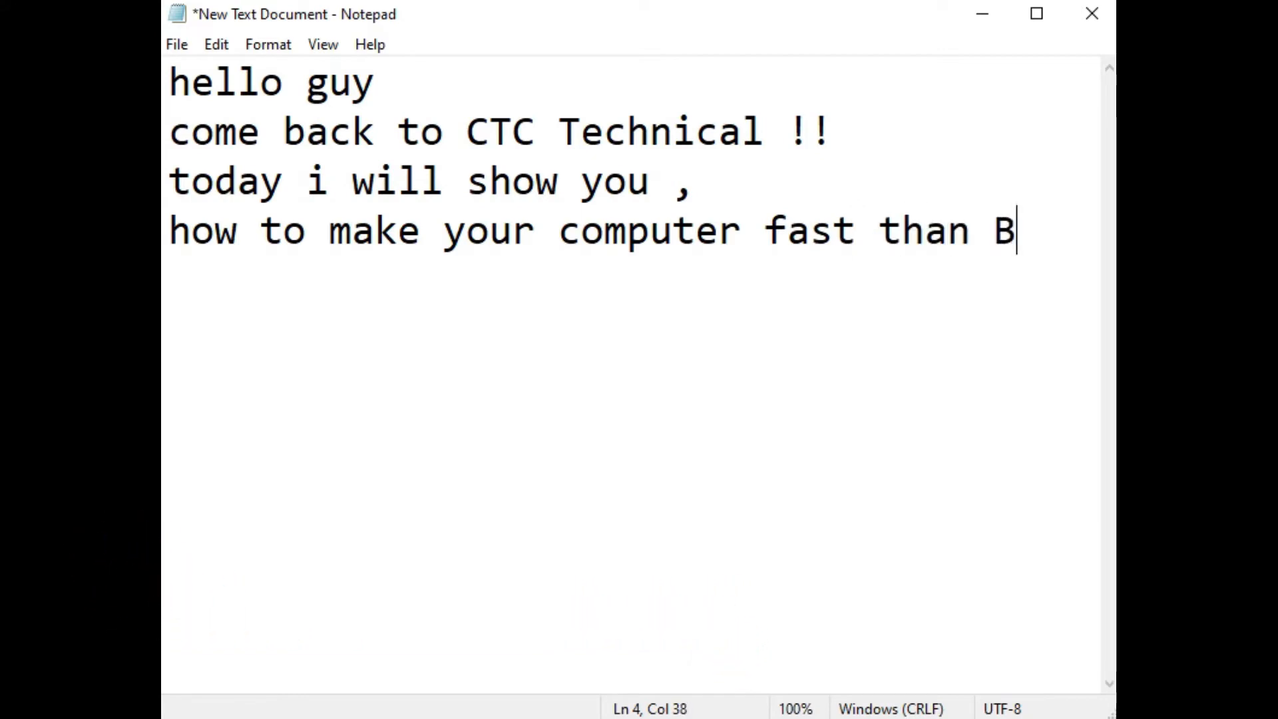
key(BackSpace)
text(before)
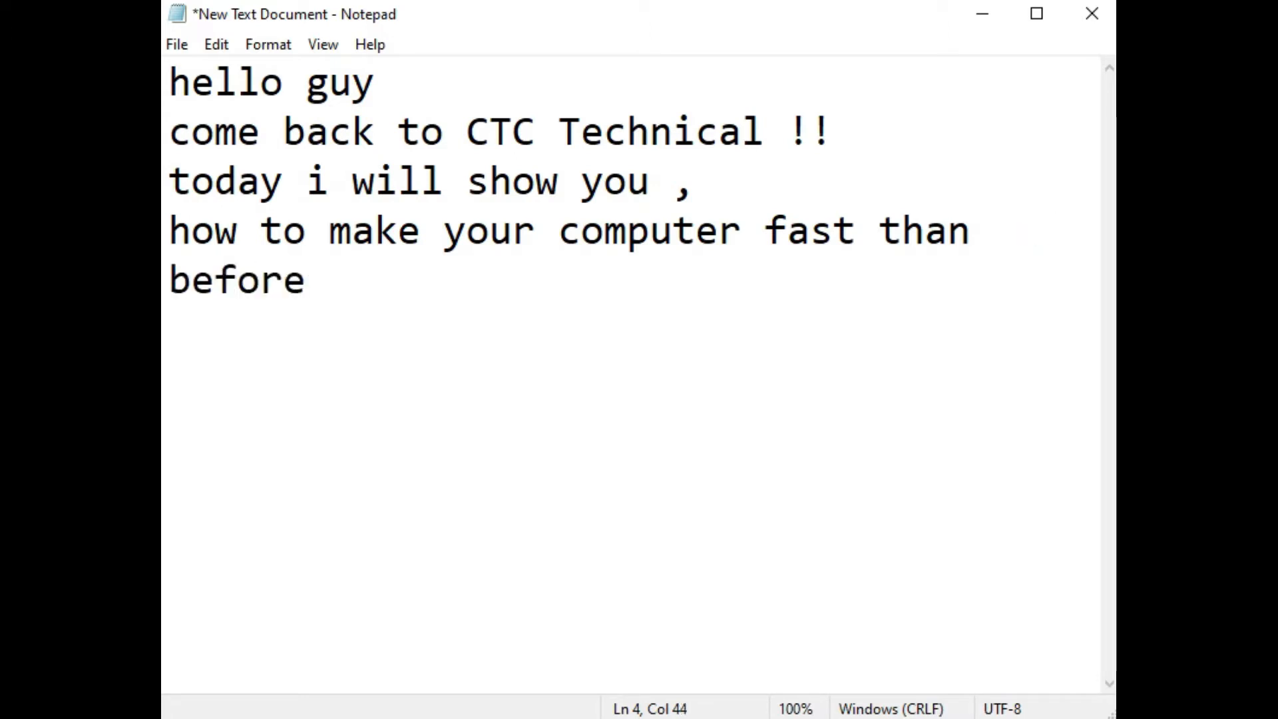
text( !! let go)
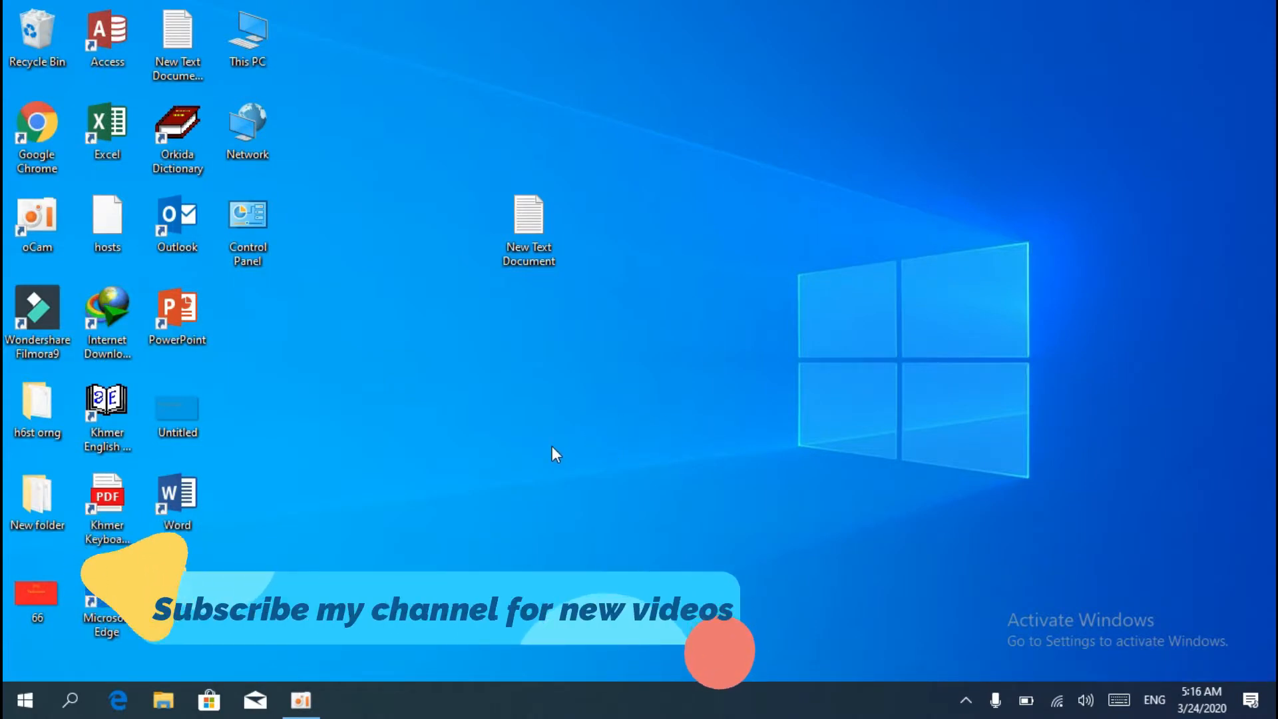
Open the properties of Local Disk (C:) from This PC and start Disk Cleanup for that drive
double_click(251, 39)
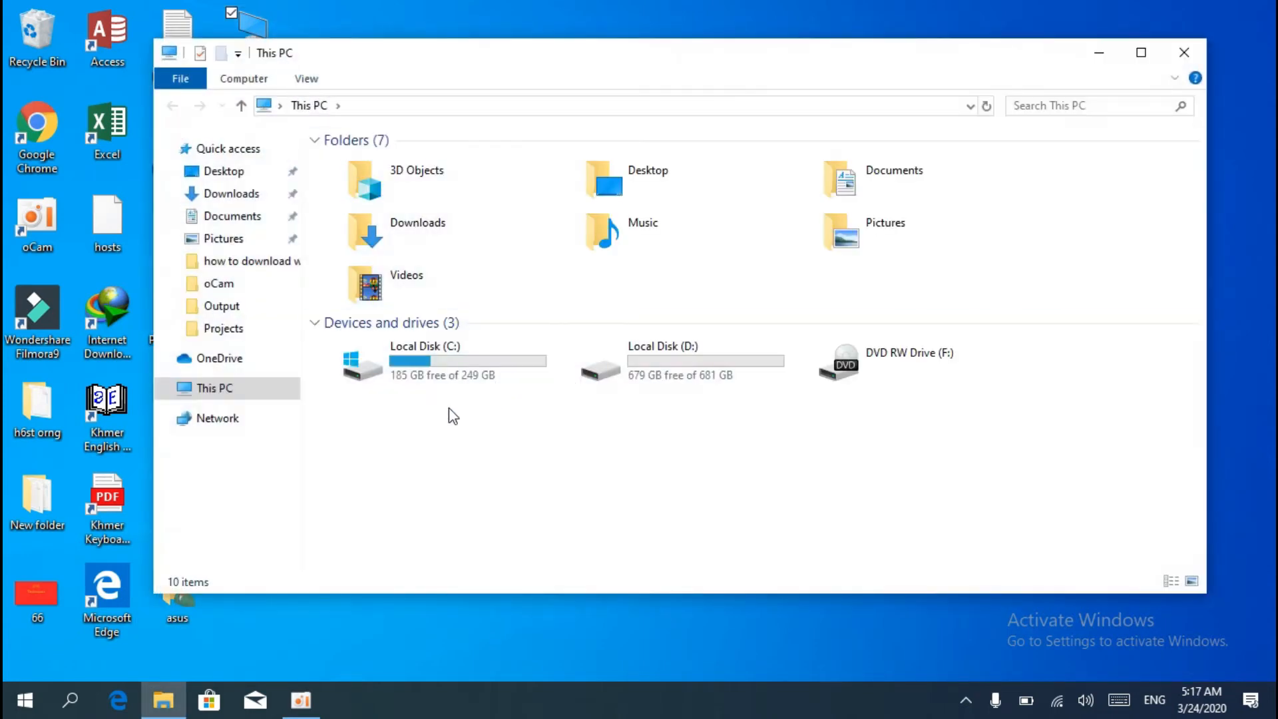
right_click(410, 364)
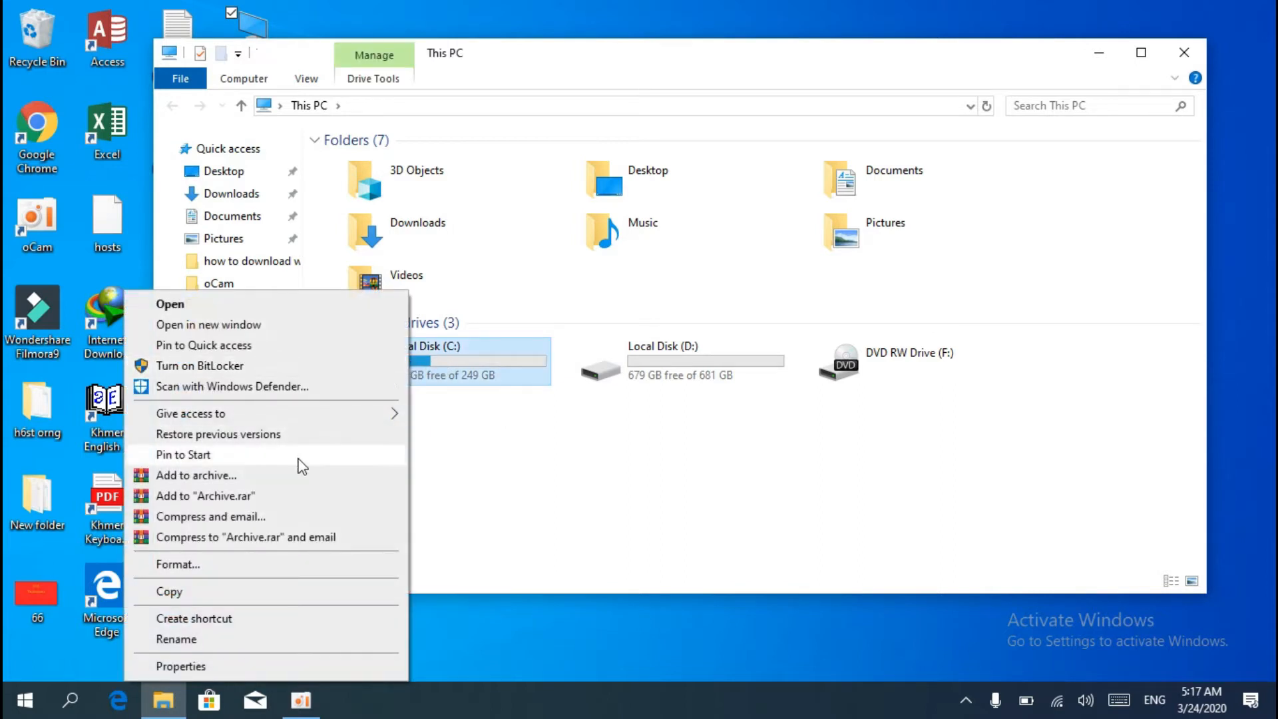
click(169, 667)
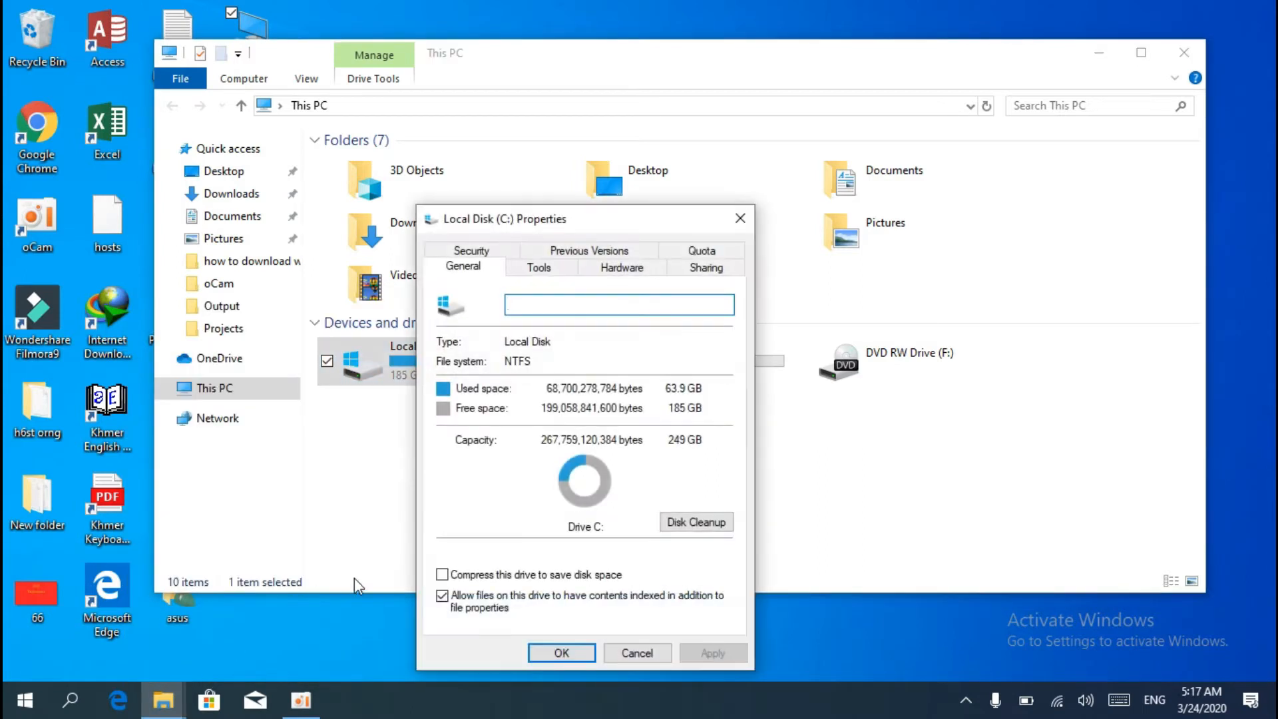
drag(590, 222, 536, 100)
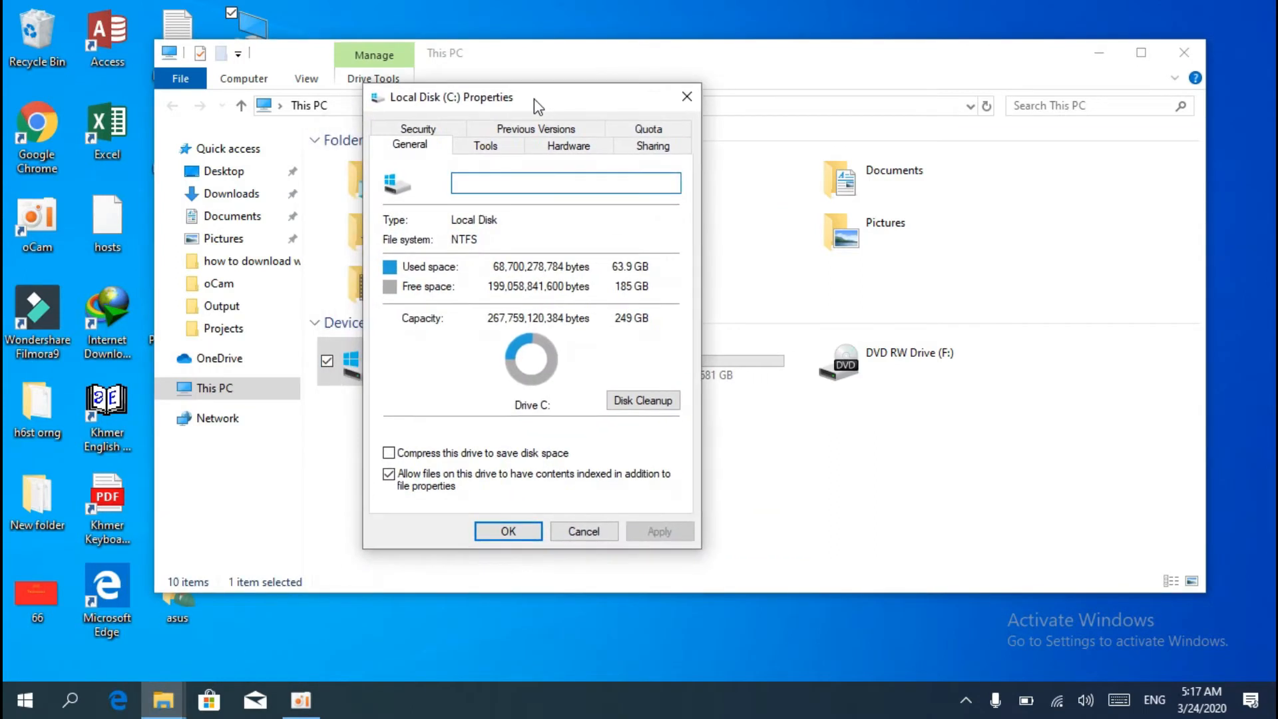
click(640, 400)
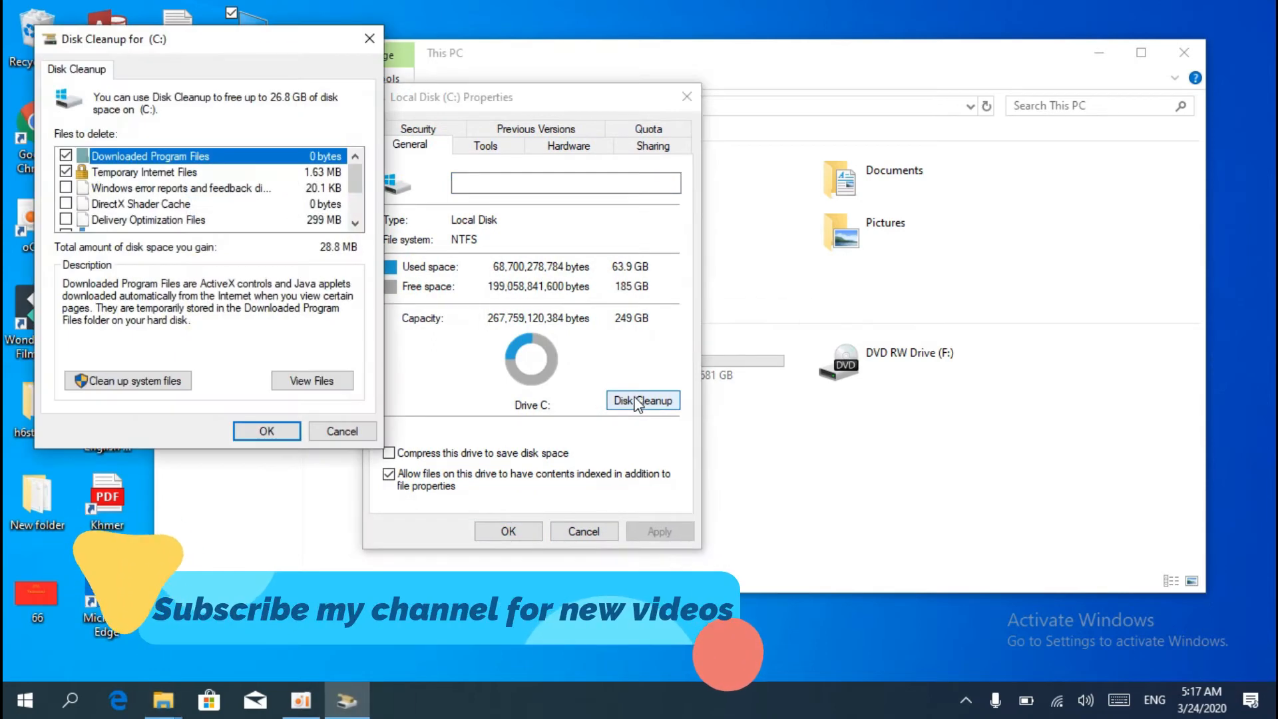
Mark all listed file categories except Downloads, permanently delete them from drive C:, and close the drive properties and This PC
drag(180, 38, 464, 50)
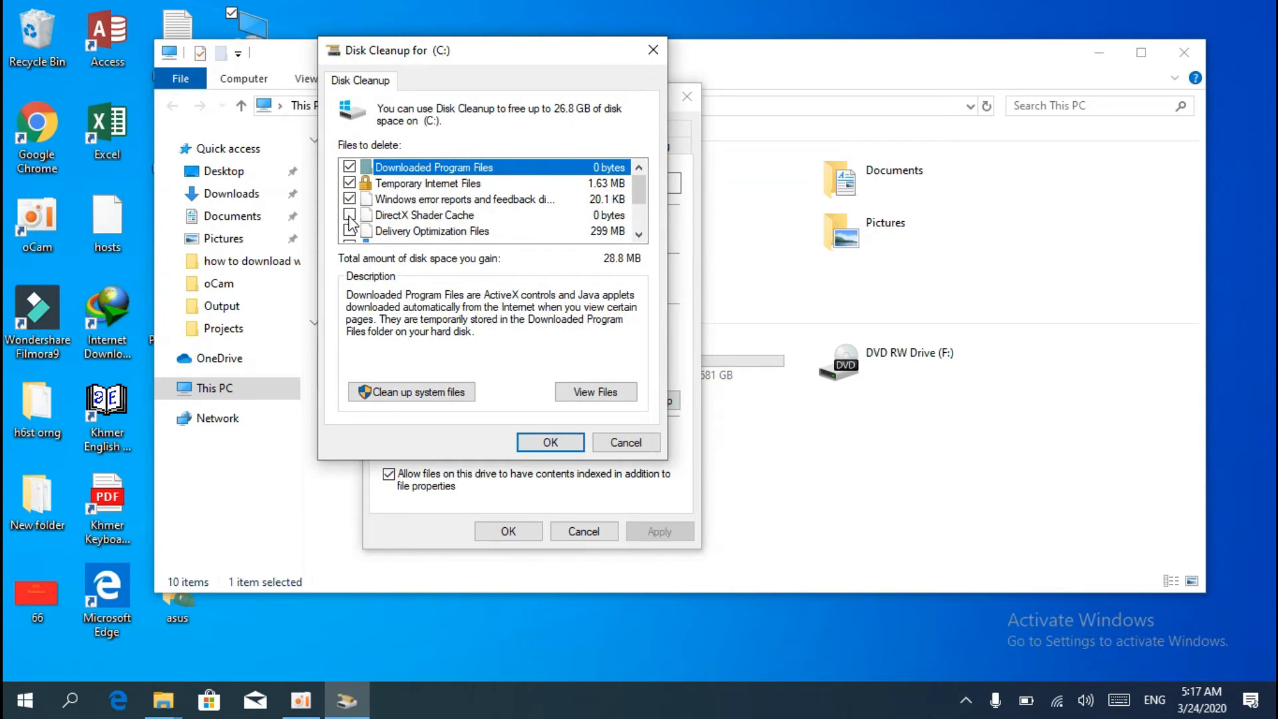
scroll(426, 233, down, 1)
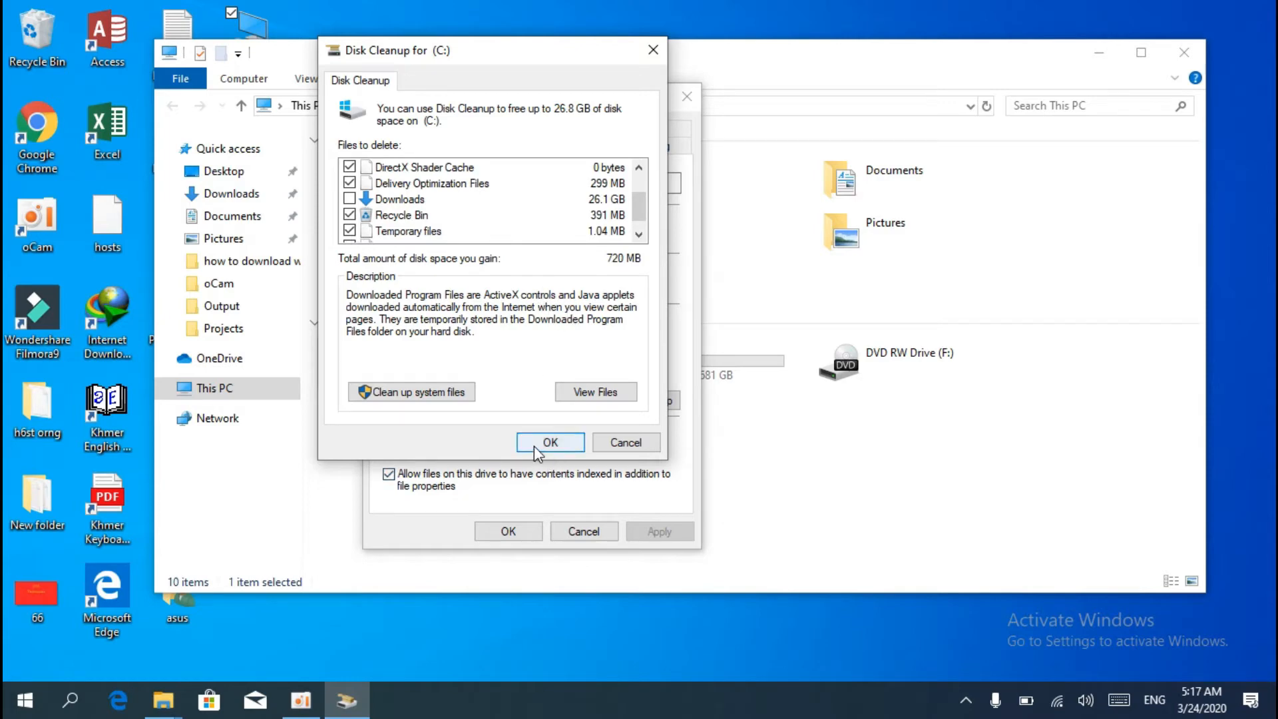
click(551, 444)
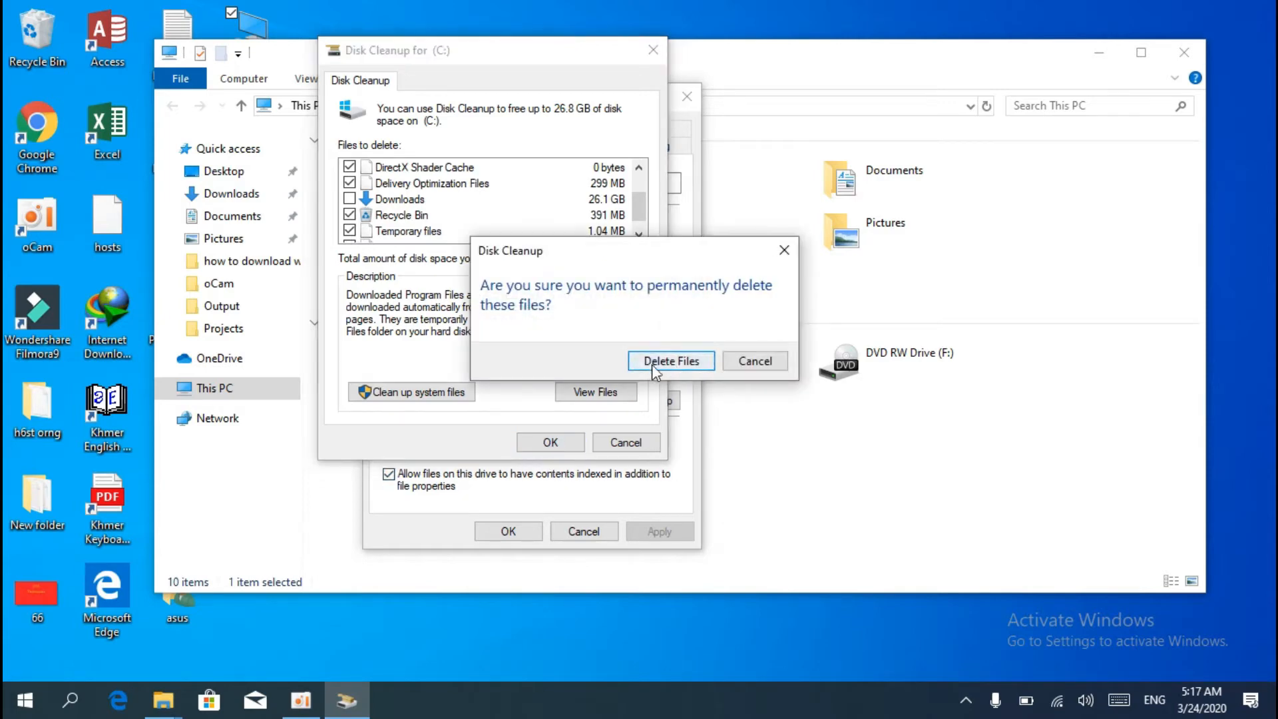
click(669, 362)
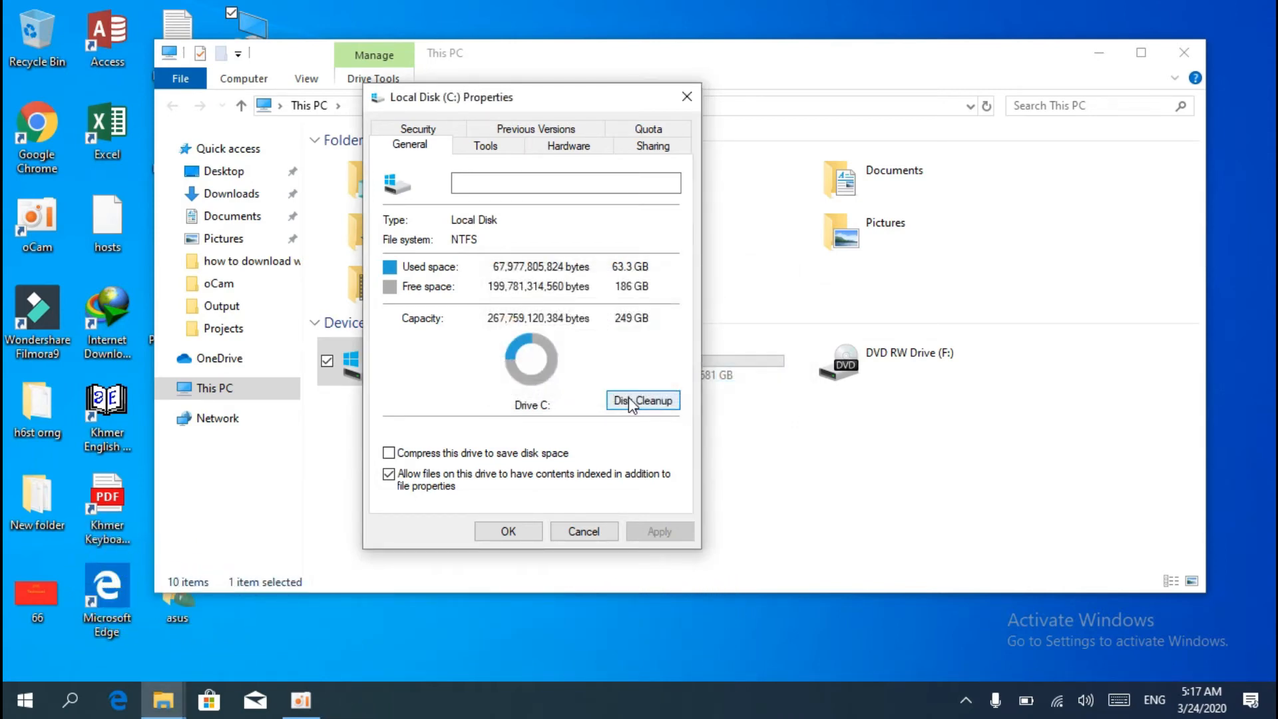
click(509, 533)
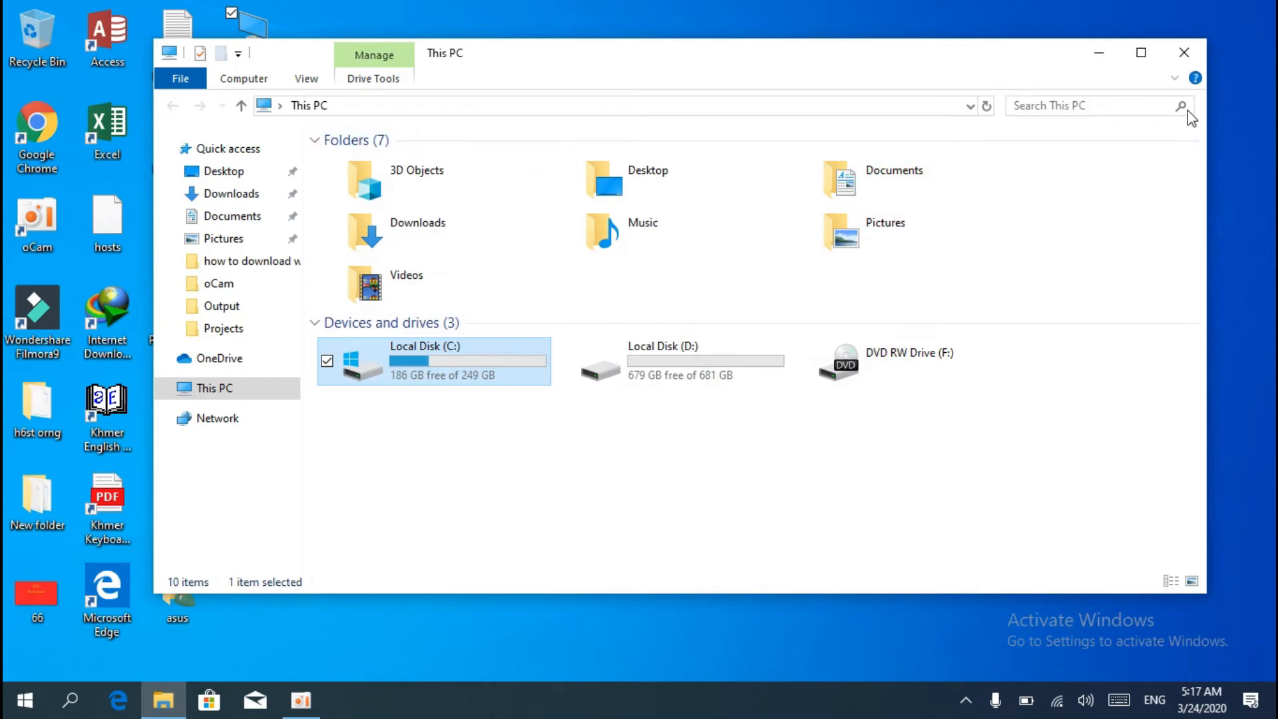
click(1184, 53)
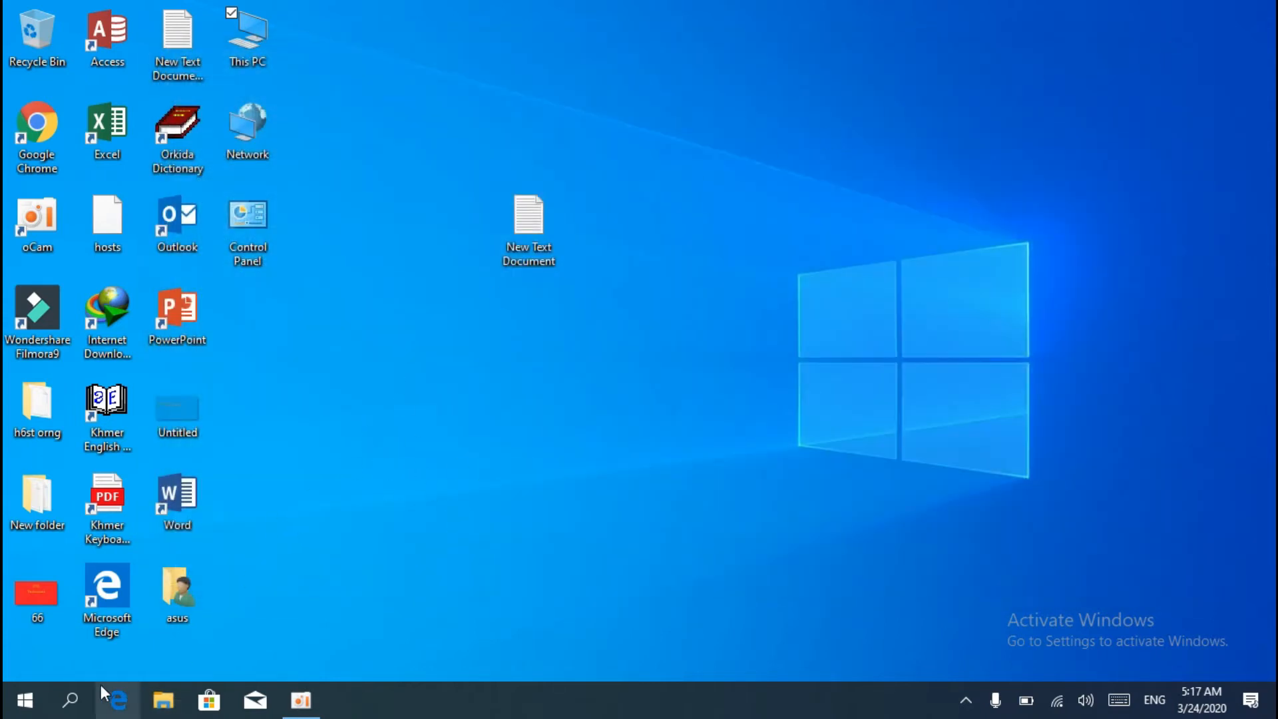
Open the Windows Temp folder by running "temp" from the Run dialog and grant permanent access to it
click(77, 693)
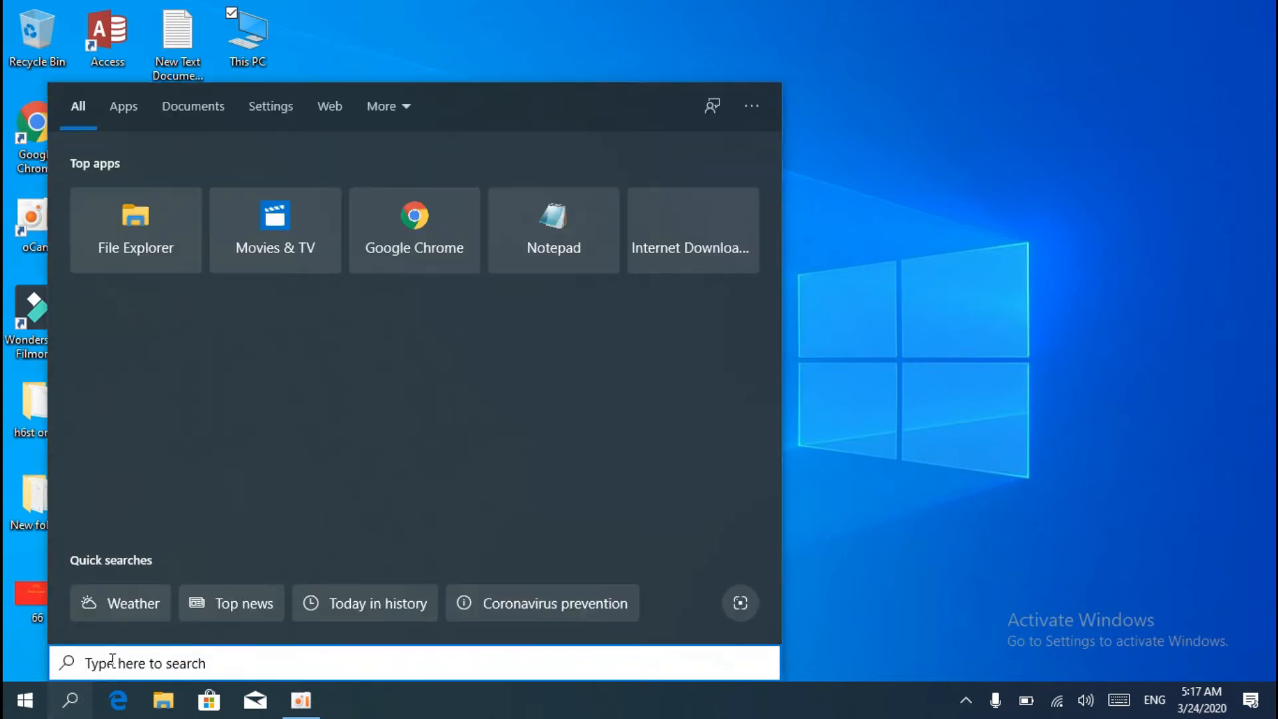
text(run)
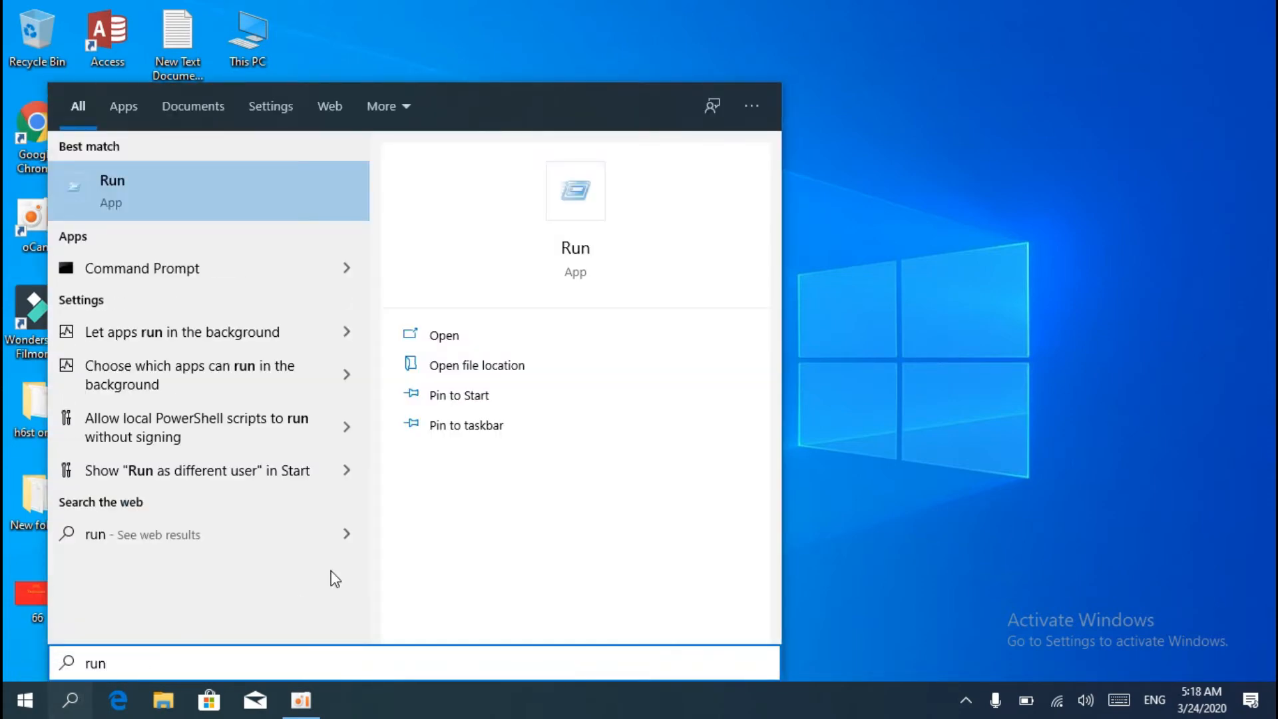
click(154, 177)
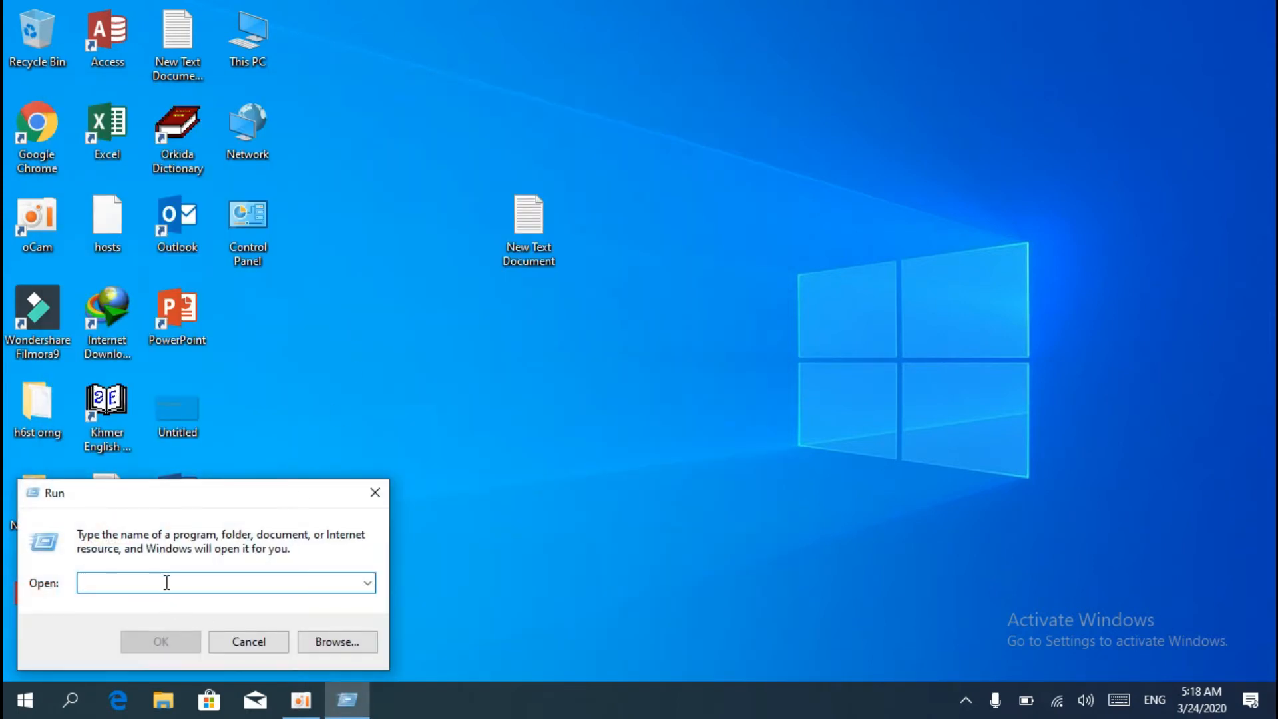
text(te)
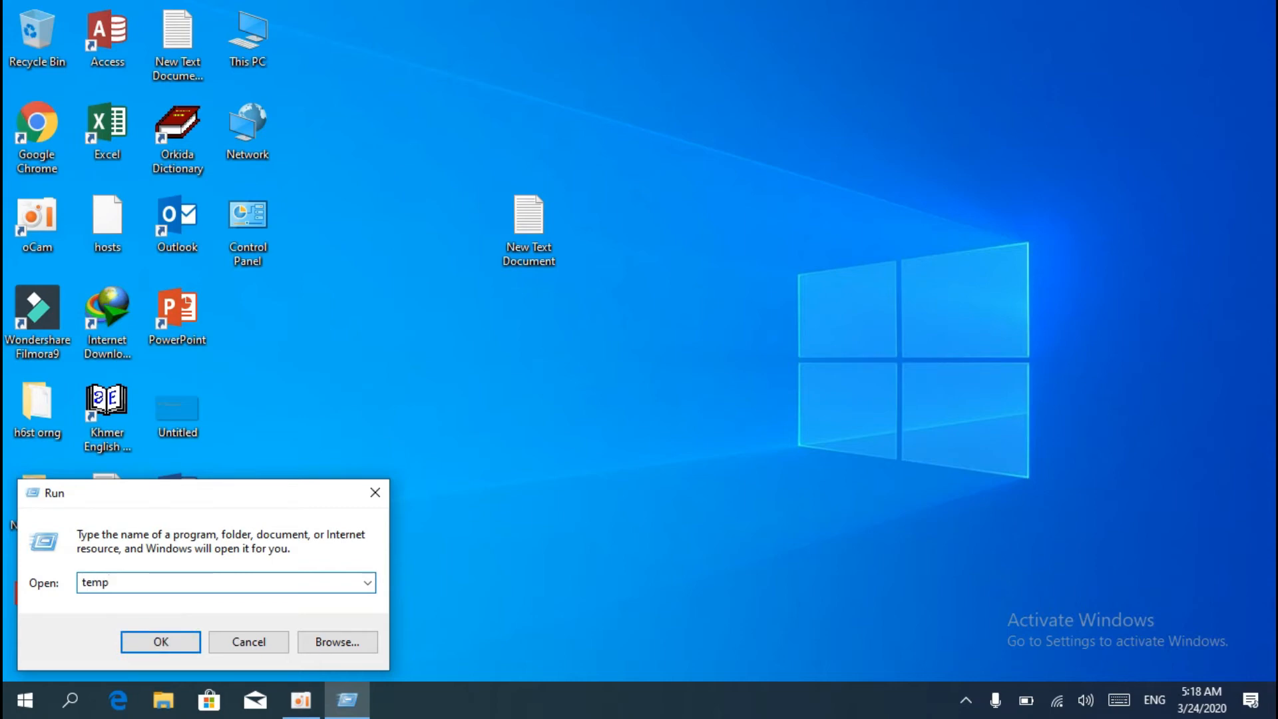
text(mp)
key(Return)
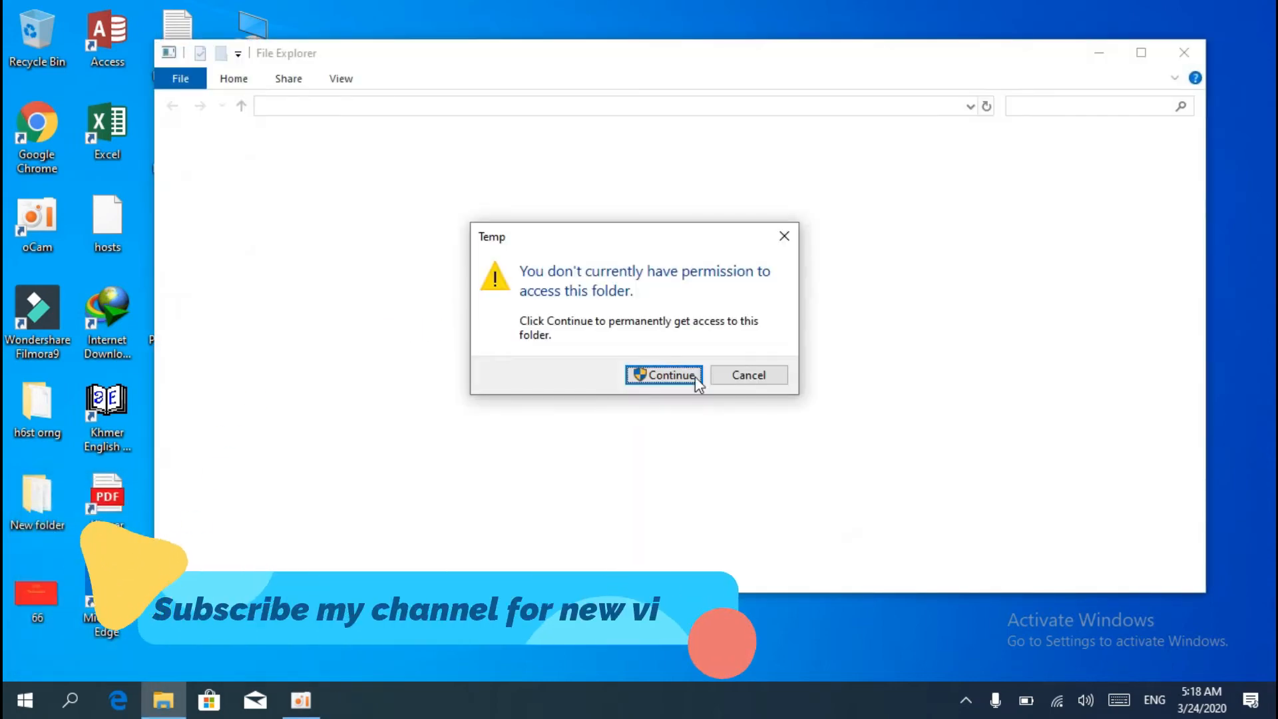
click(672, 376)
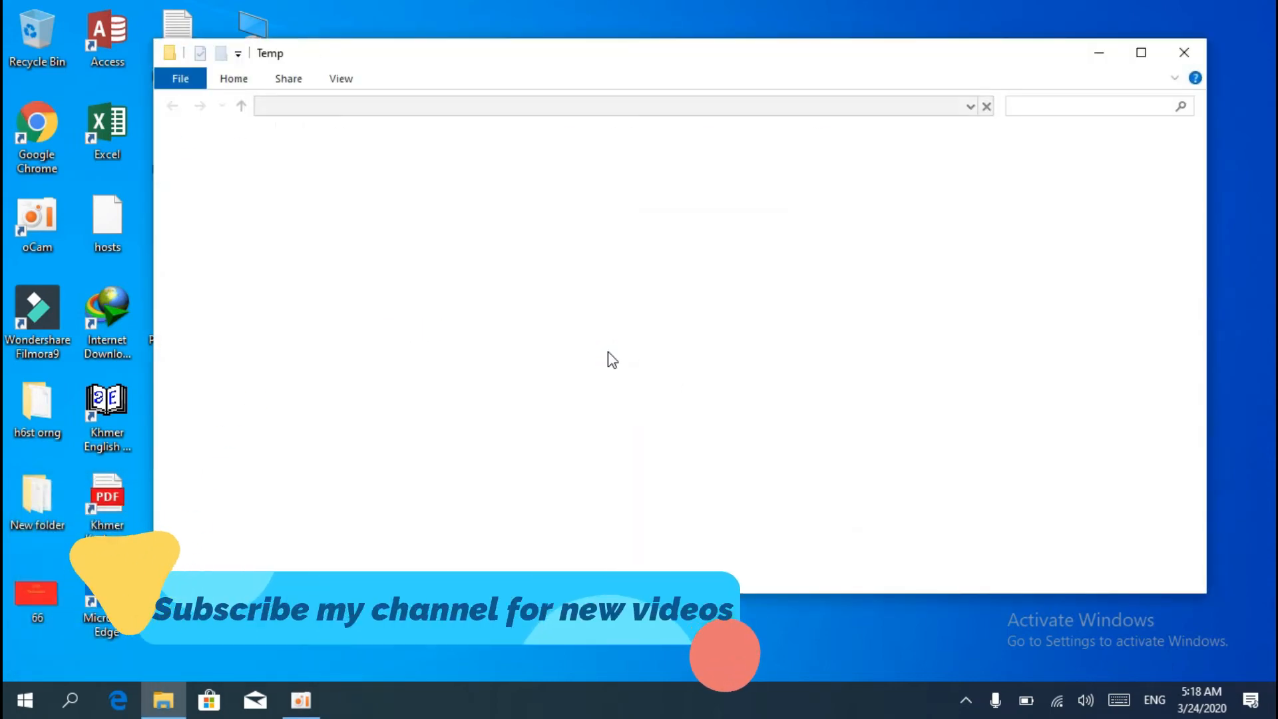
Select all items in the Temp folder and delete them, granting administrator permission for all current items
click(442, 162)
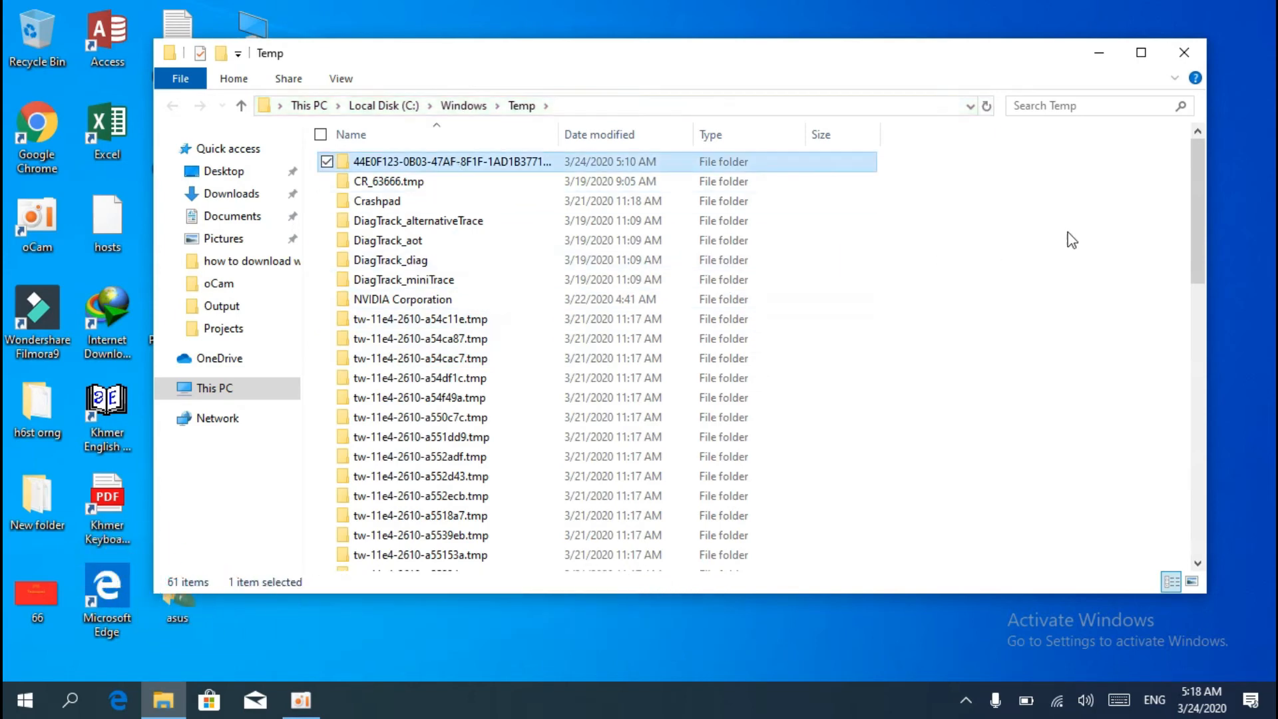
scroll(1185, 213, down, 13)
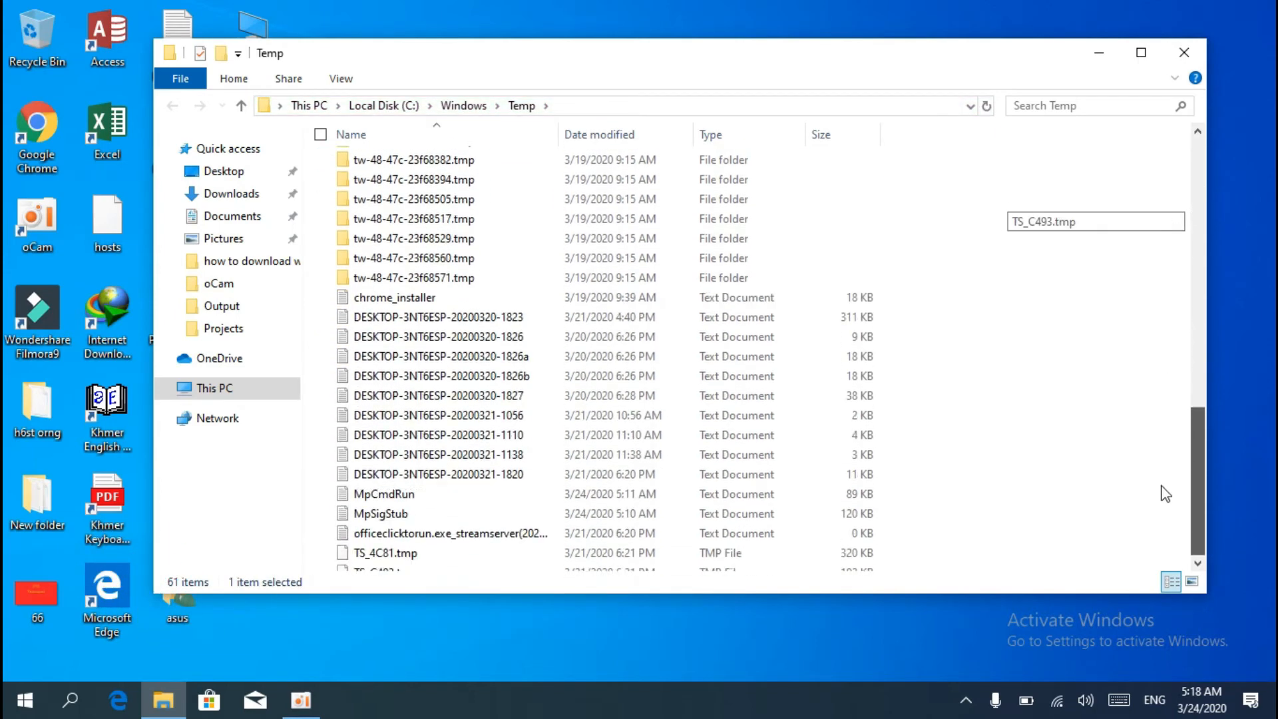
shift+click(480, 561)
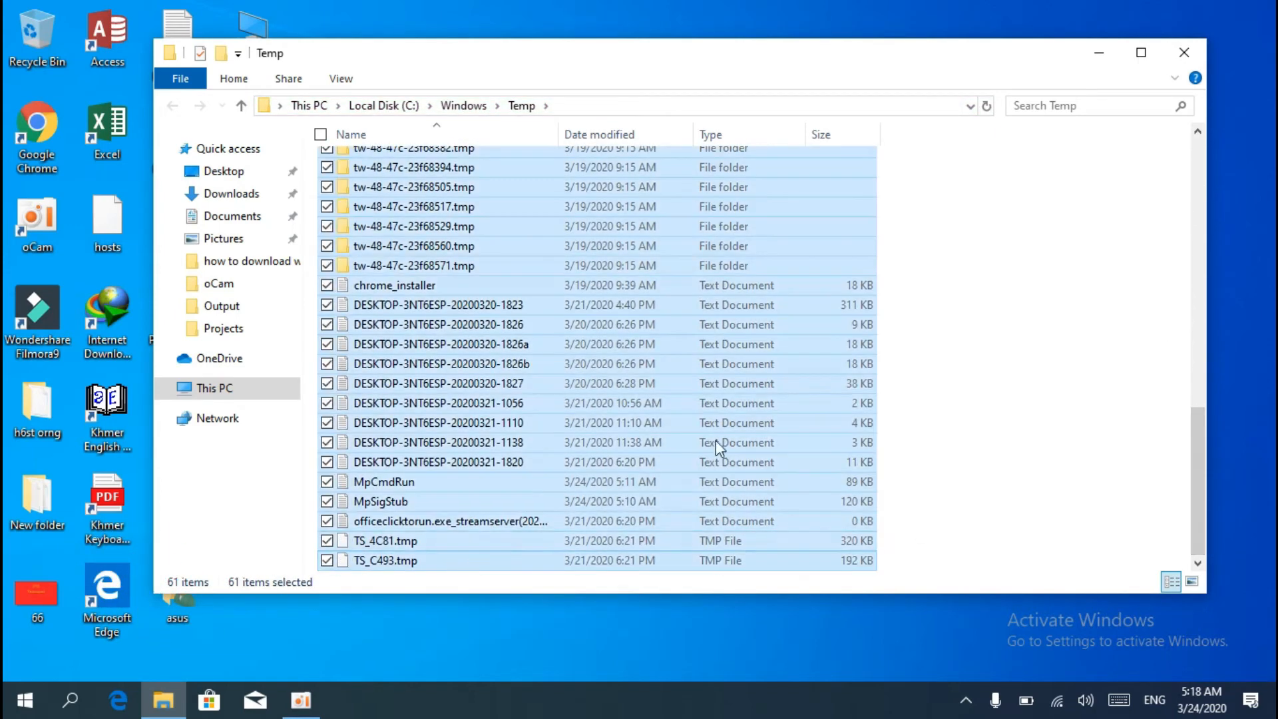
scroll(400, 266, up, 8)
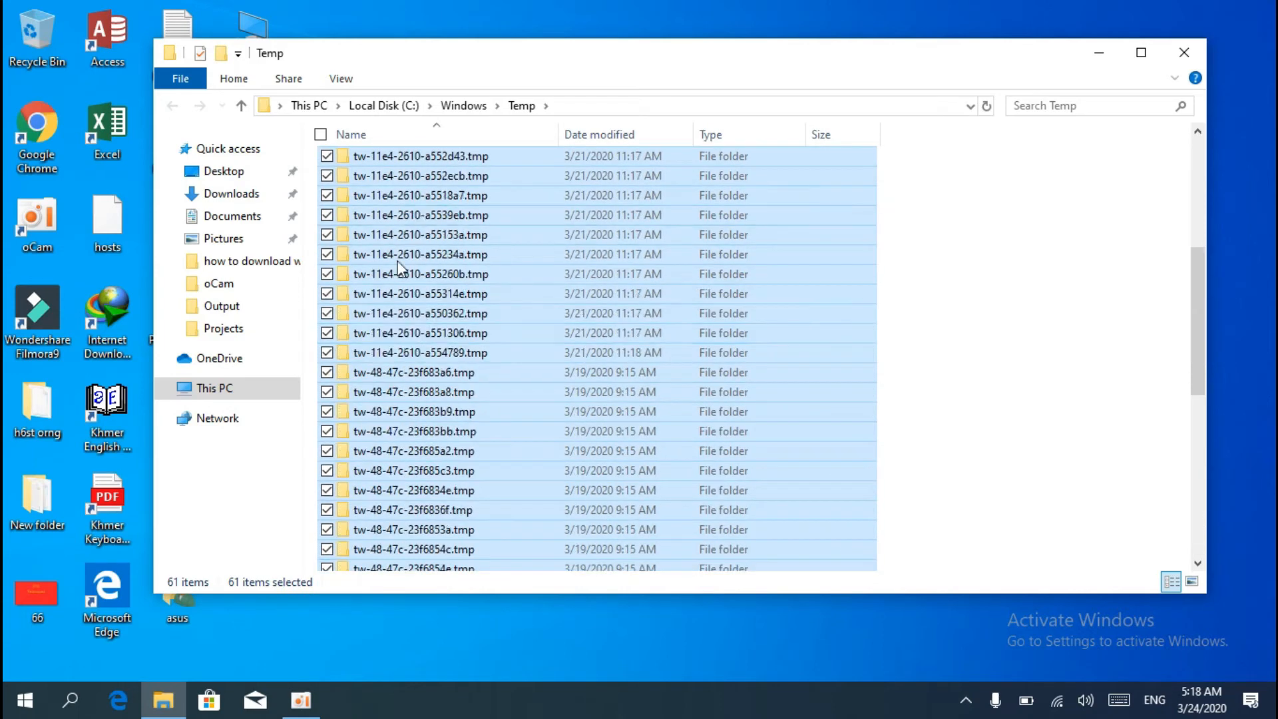
scroll(686, 306, down, 5)
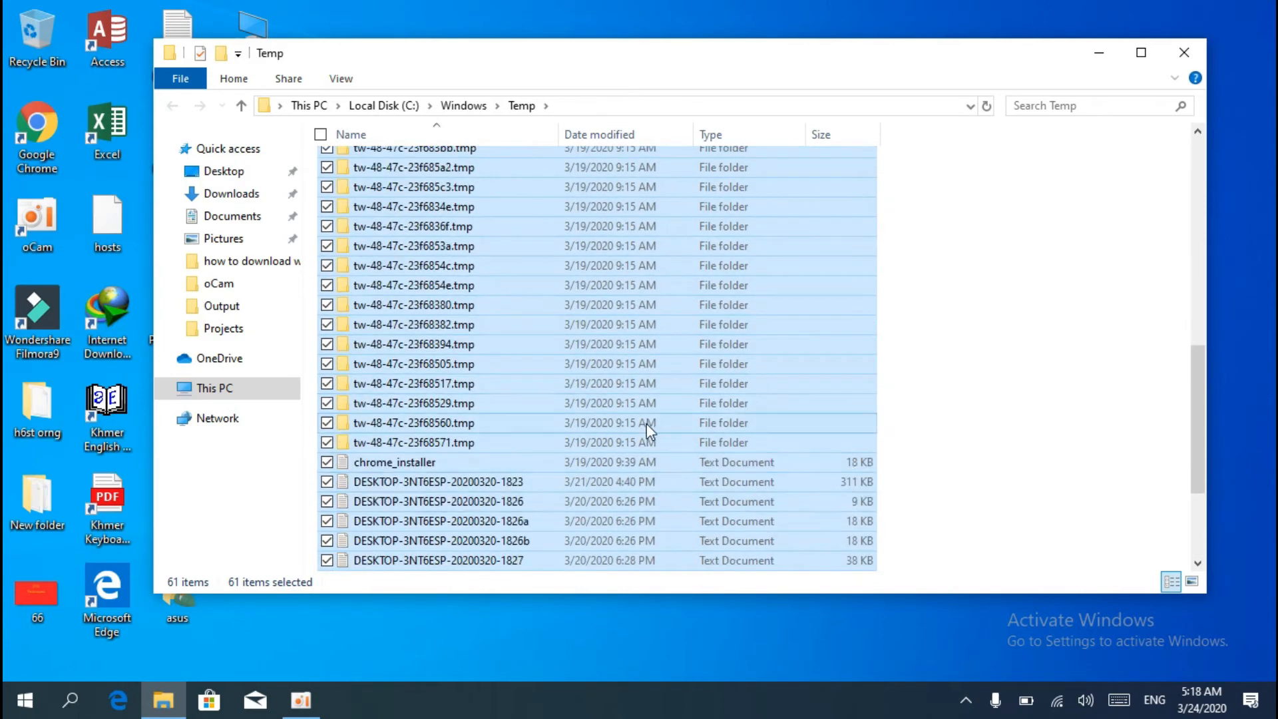
scroll(469, 217, up, 6)
right_click(419, 223)
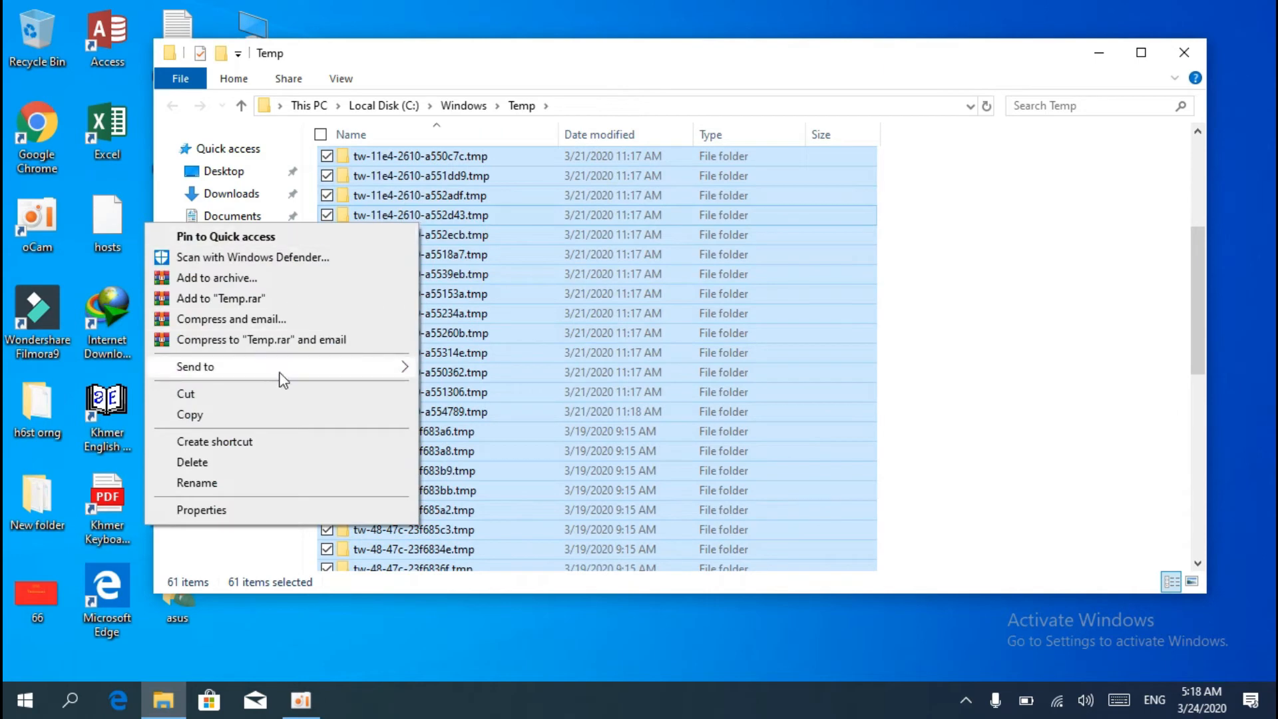
click(199, 462)
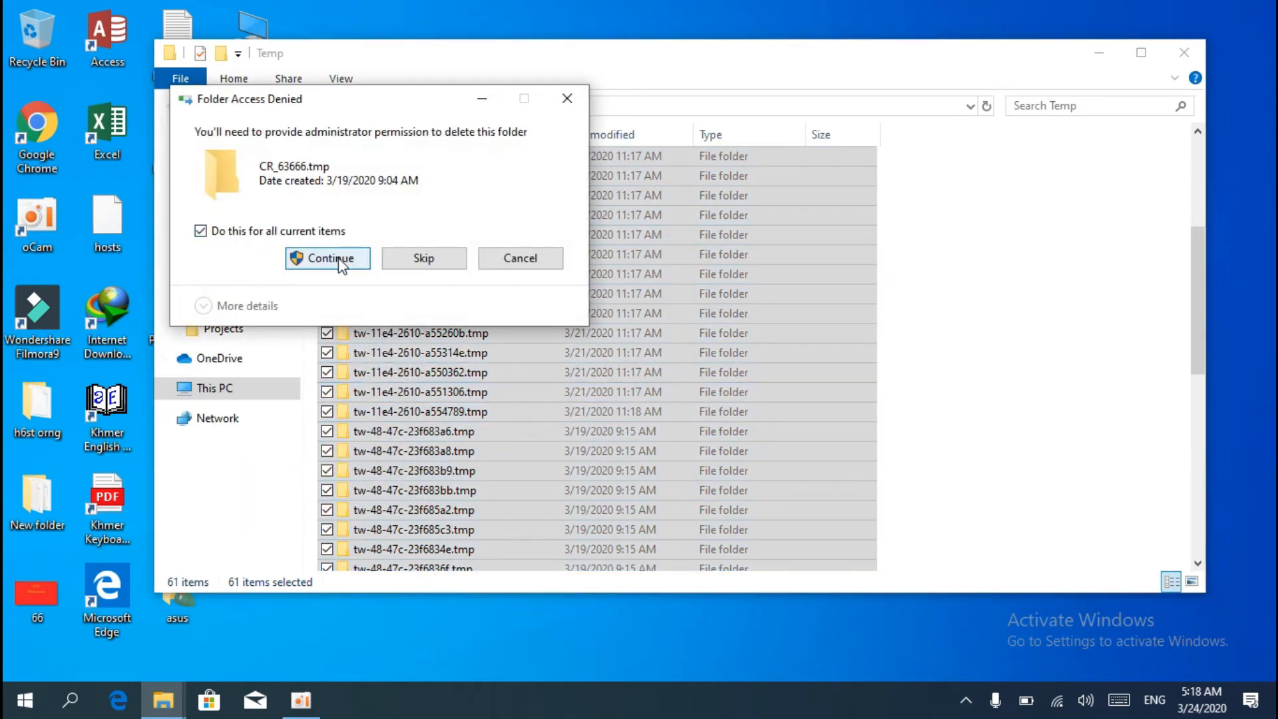
click(342, 263)
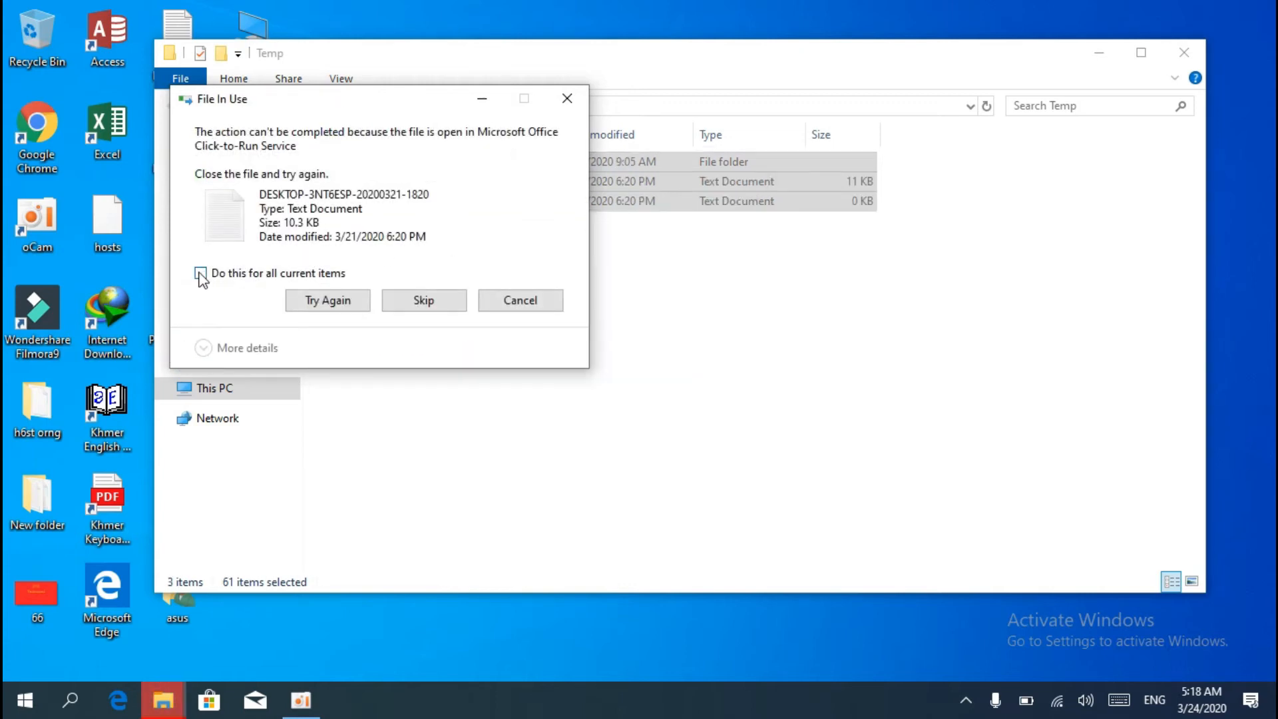
Retry deleting the files in use, skip those for all current items, and close the Temp folder
click(201, 274)
click(337, 303)
click(426, 302)
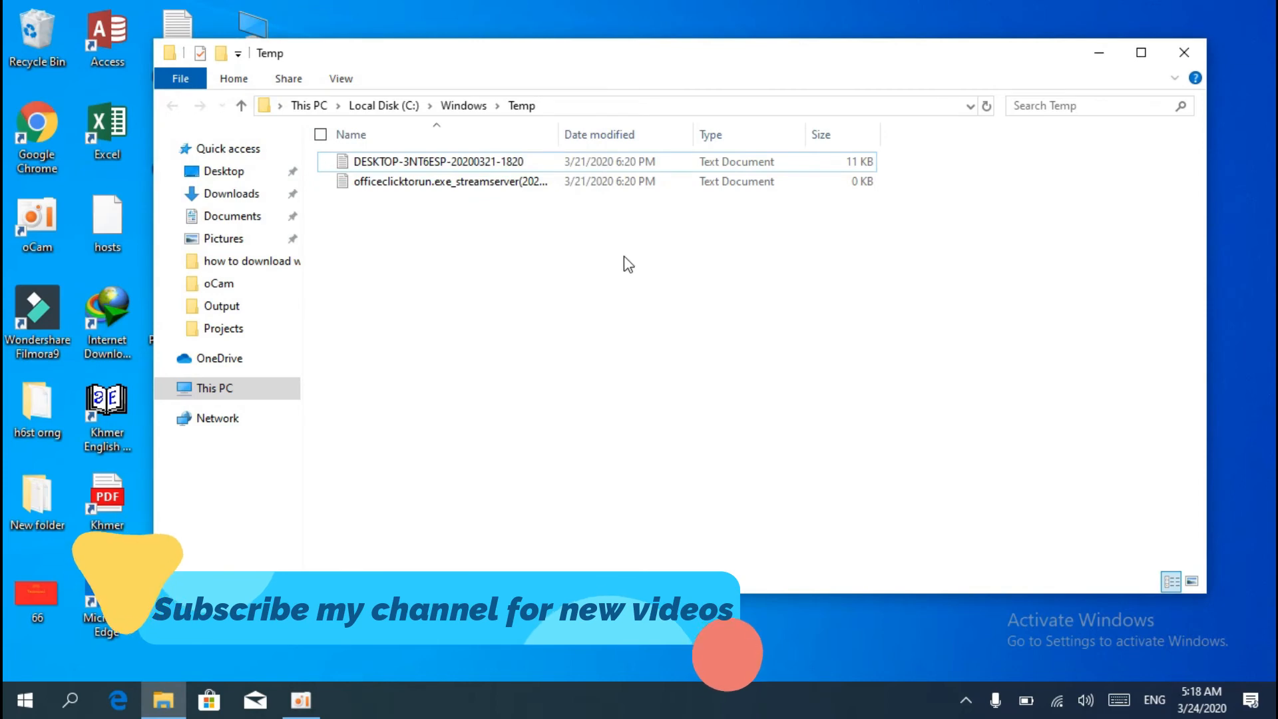
click(1188, 56)
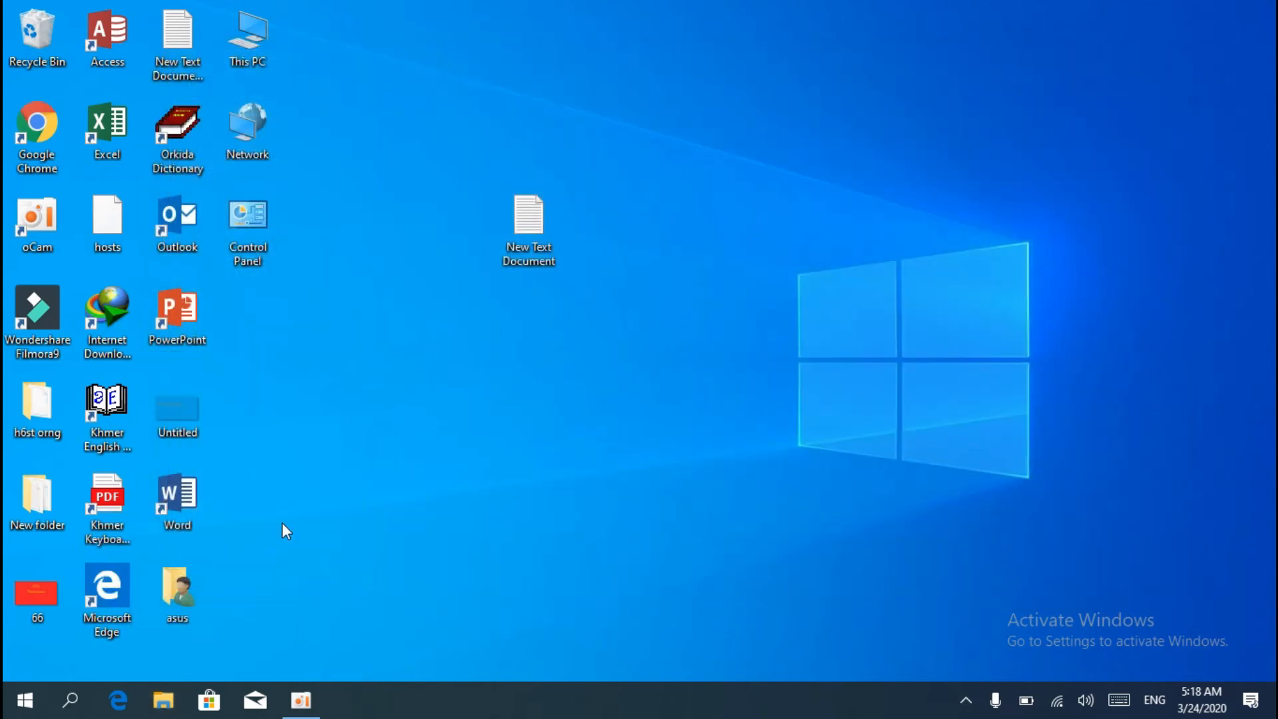
Open the Windows Prefetch folder by running "prefetch" from the Run dialog and grant permanent access to it
click(70, 698)
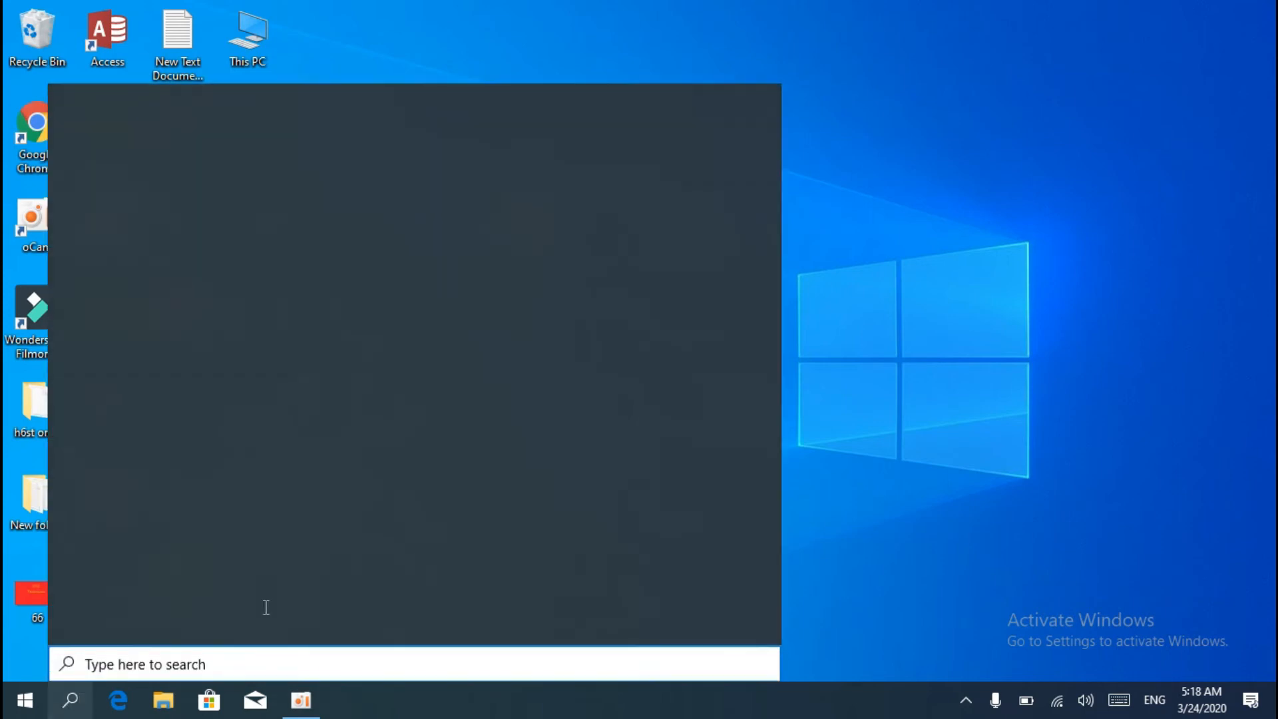
text(run)
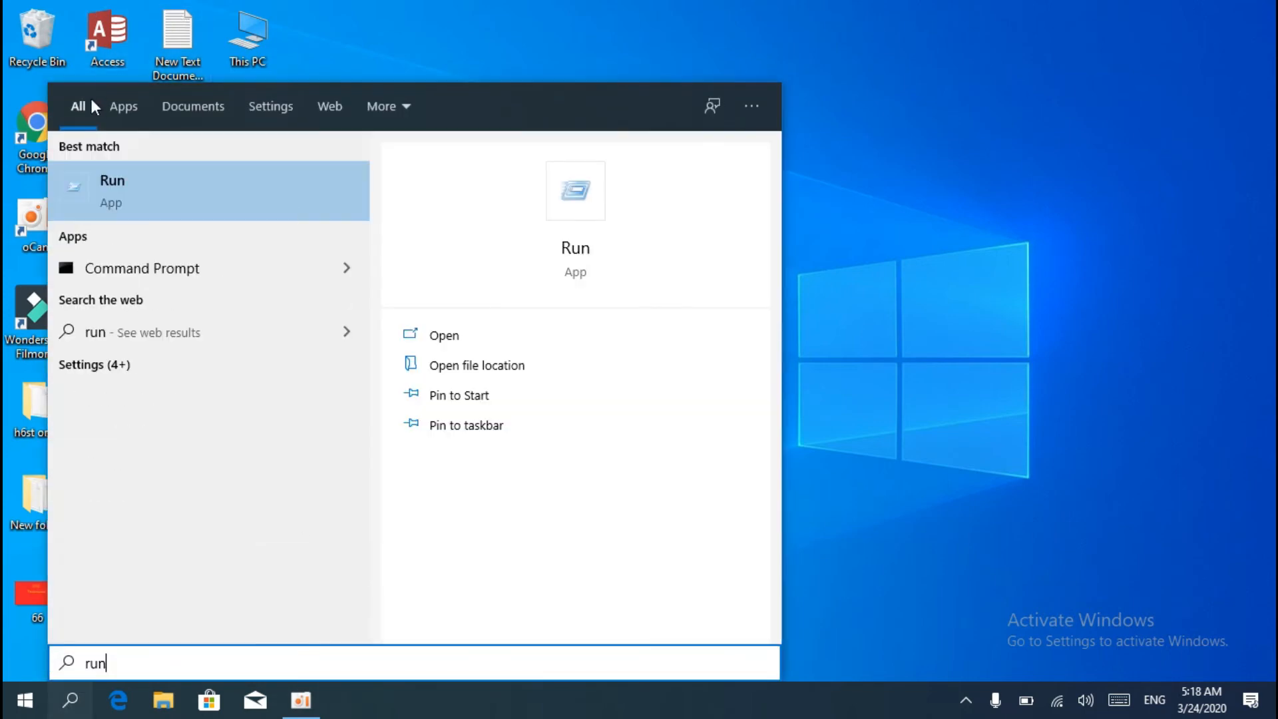
click(109, 212)
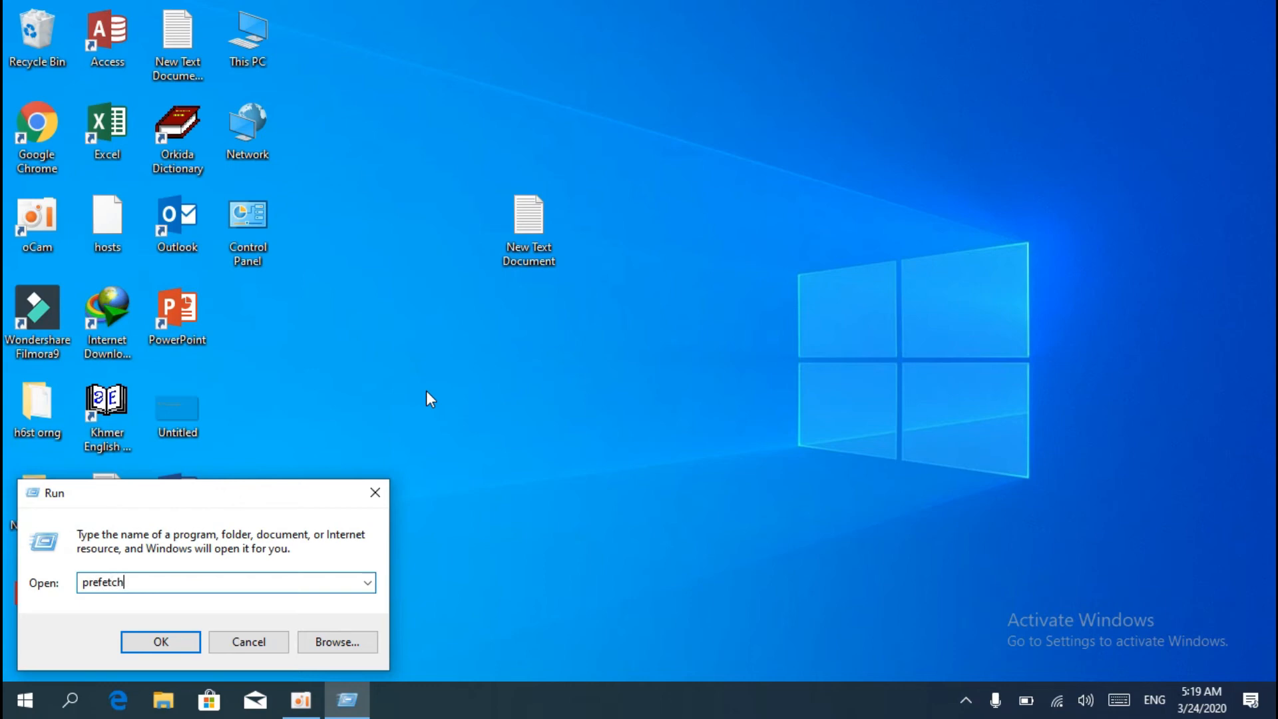
click(161, 643)
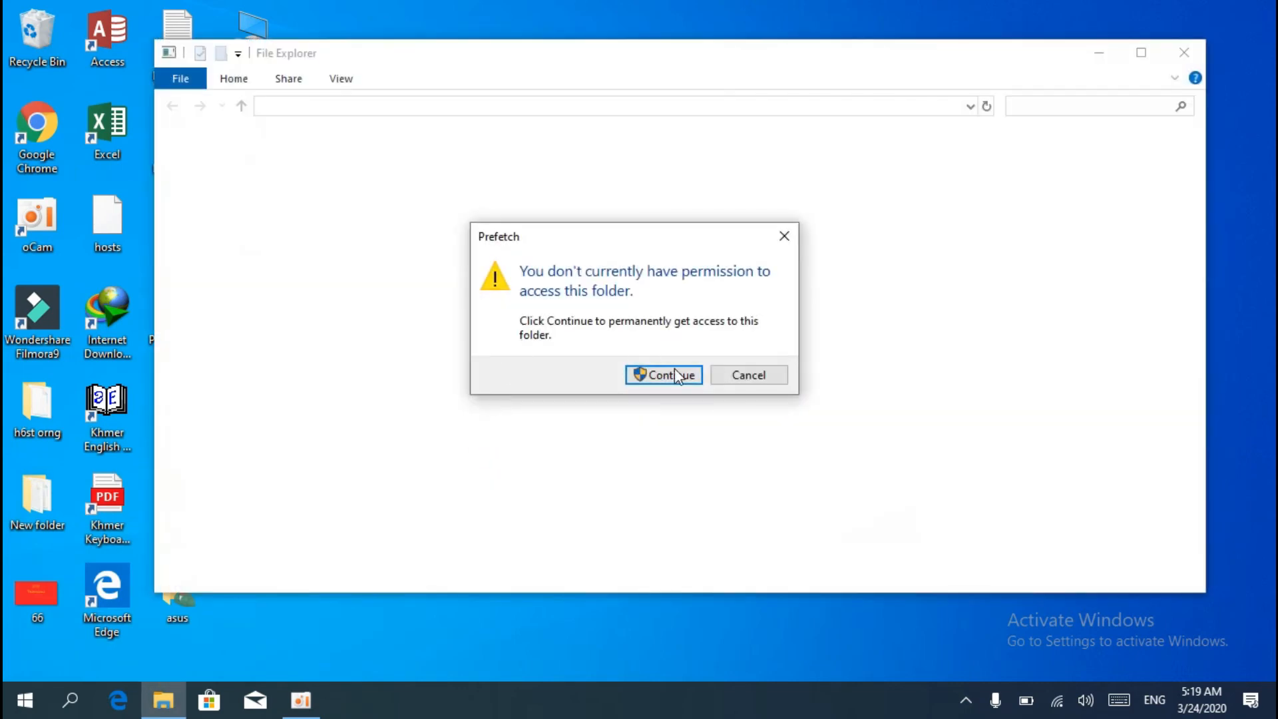
click(673, 380)
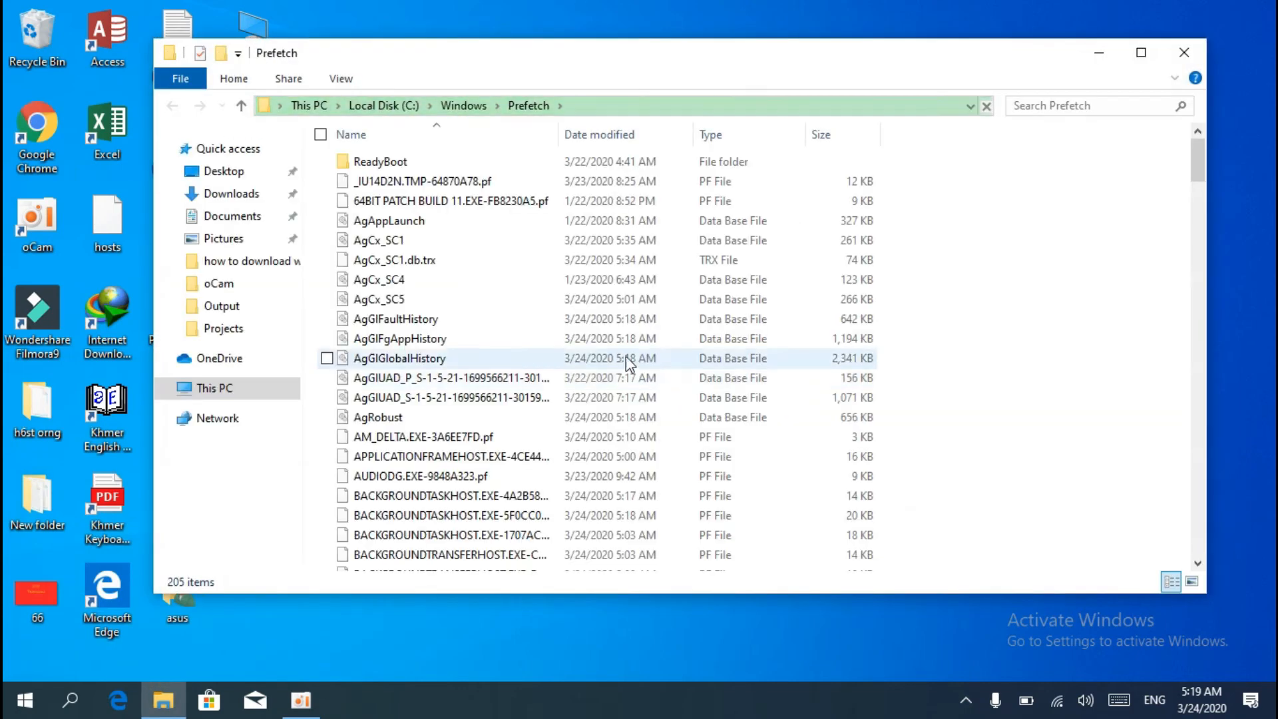
Select all items in the Prefetch folder, from ReadyBoot to the last file, and delete them
scroll(582, 402, down, 3)
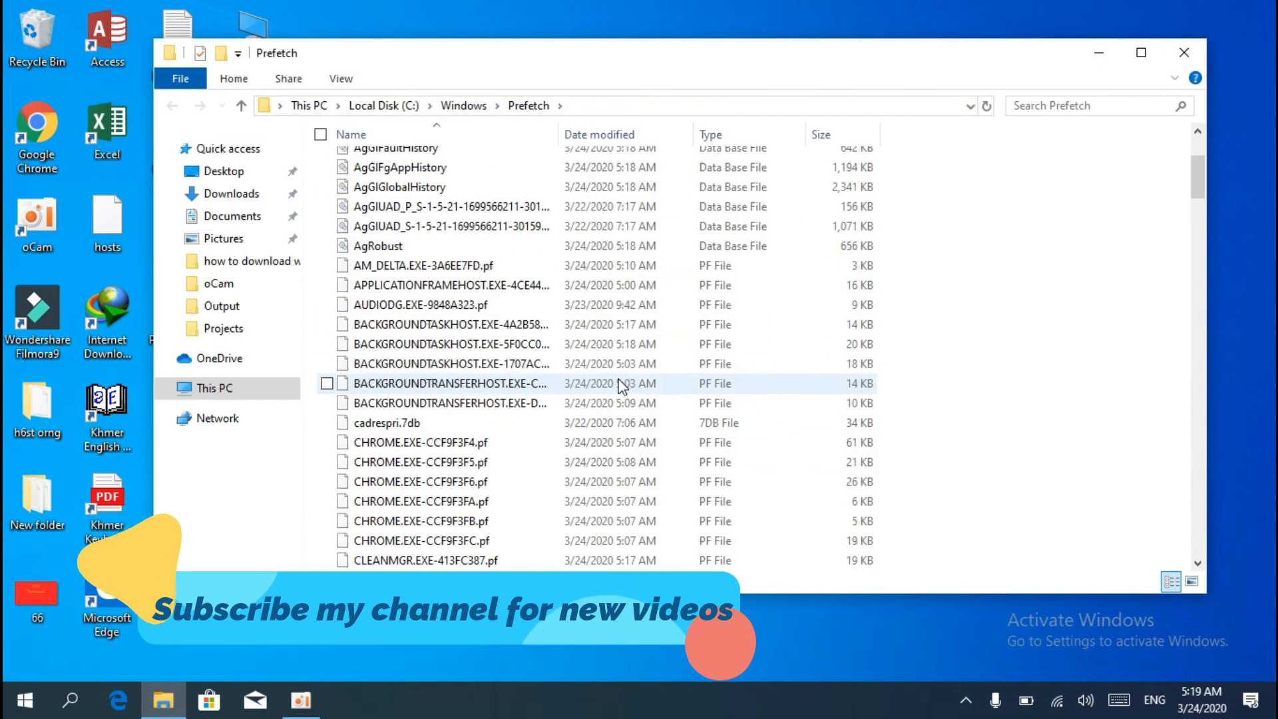
scroll(512, 324, up, 3)
click(399, 162)
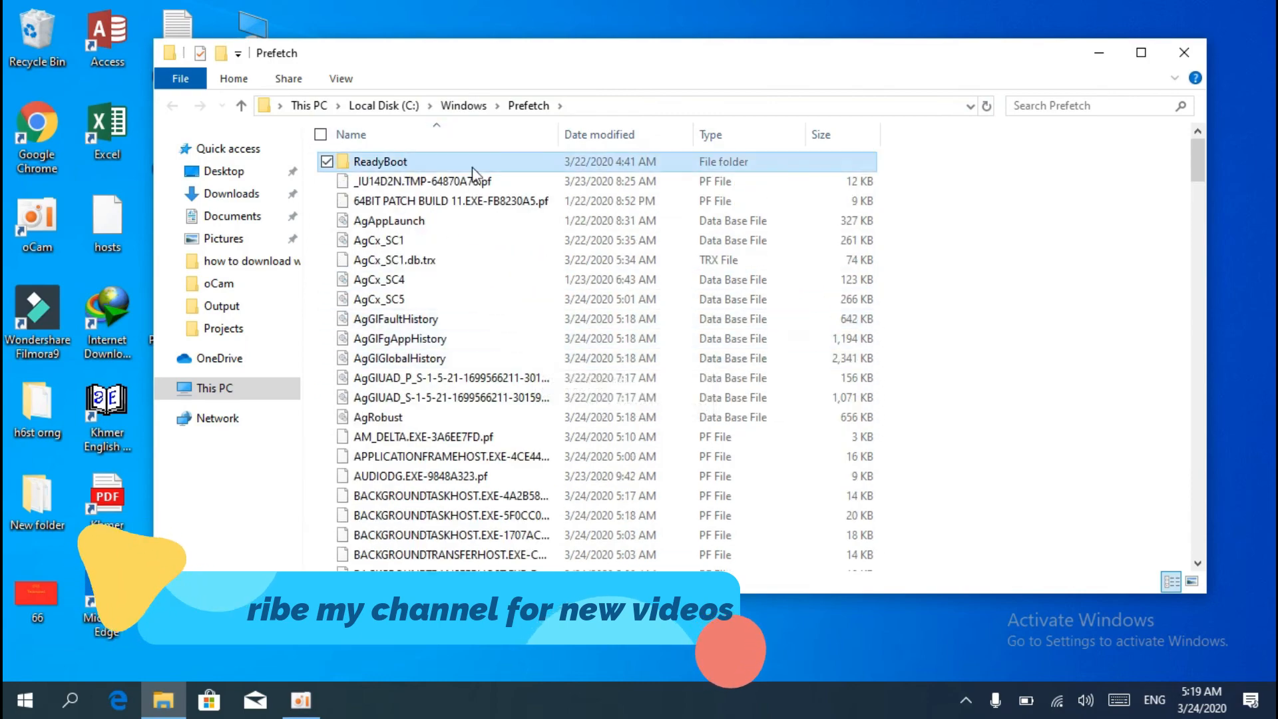
drag(1199, 165, 1188, 552)
key(ctrl+a)
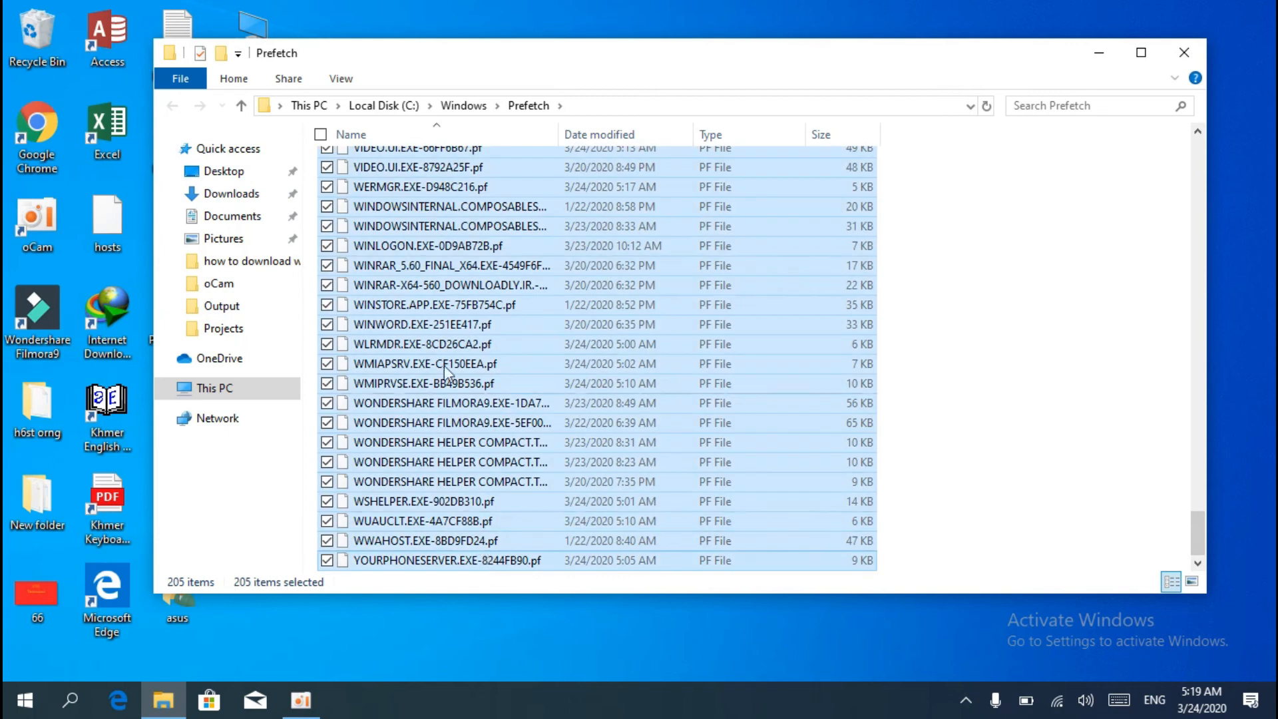
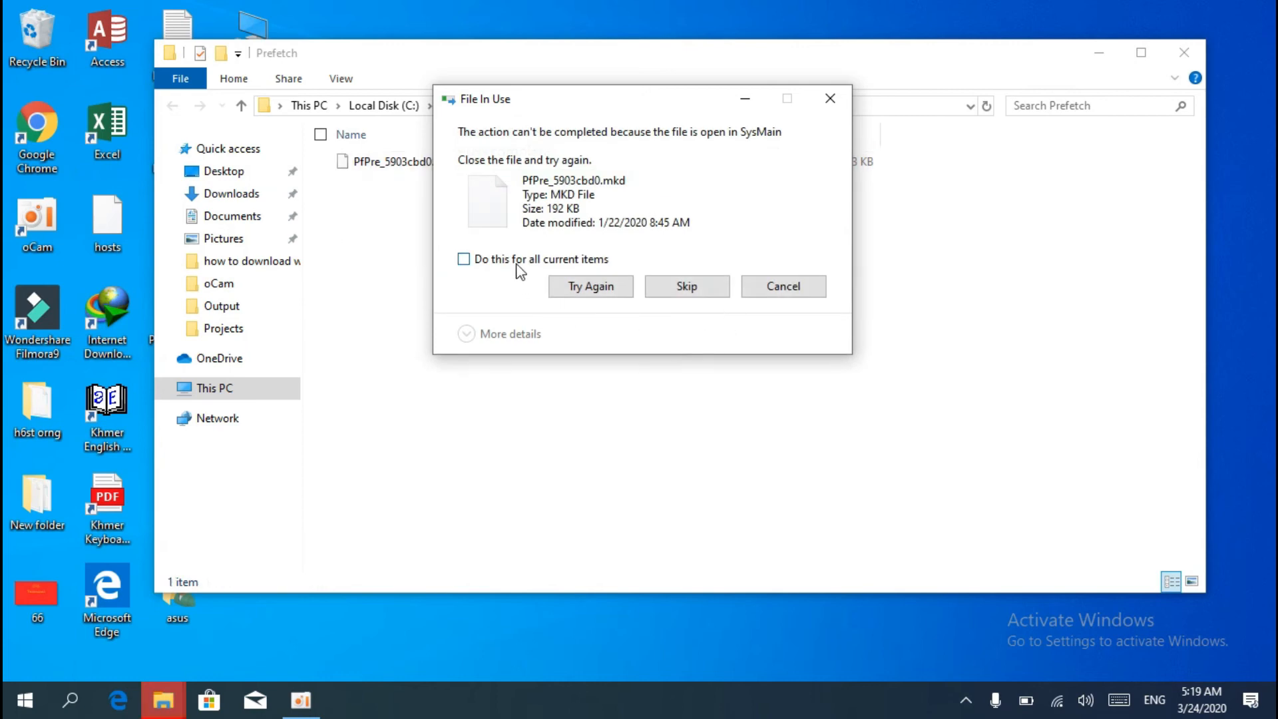
Retry deleting the Prefetch file in use, skip it for all current items, and close the Prefetch folder
click(519, 264)
click(591, 288)
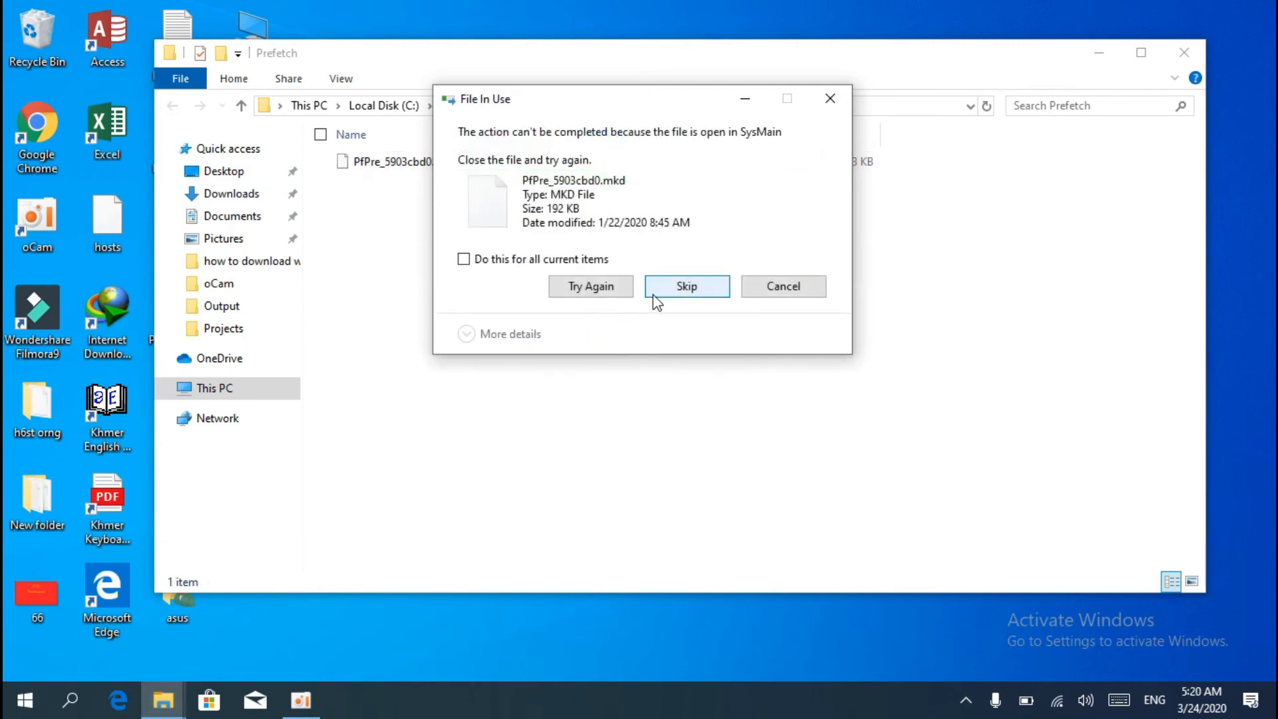
click(565, 262)
click(670, 285)
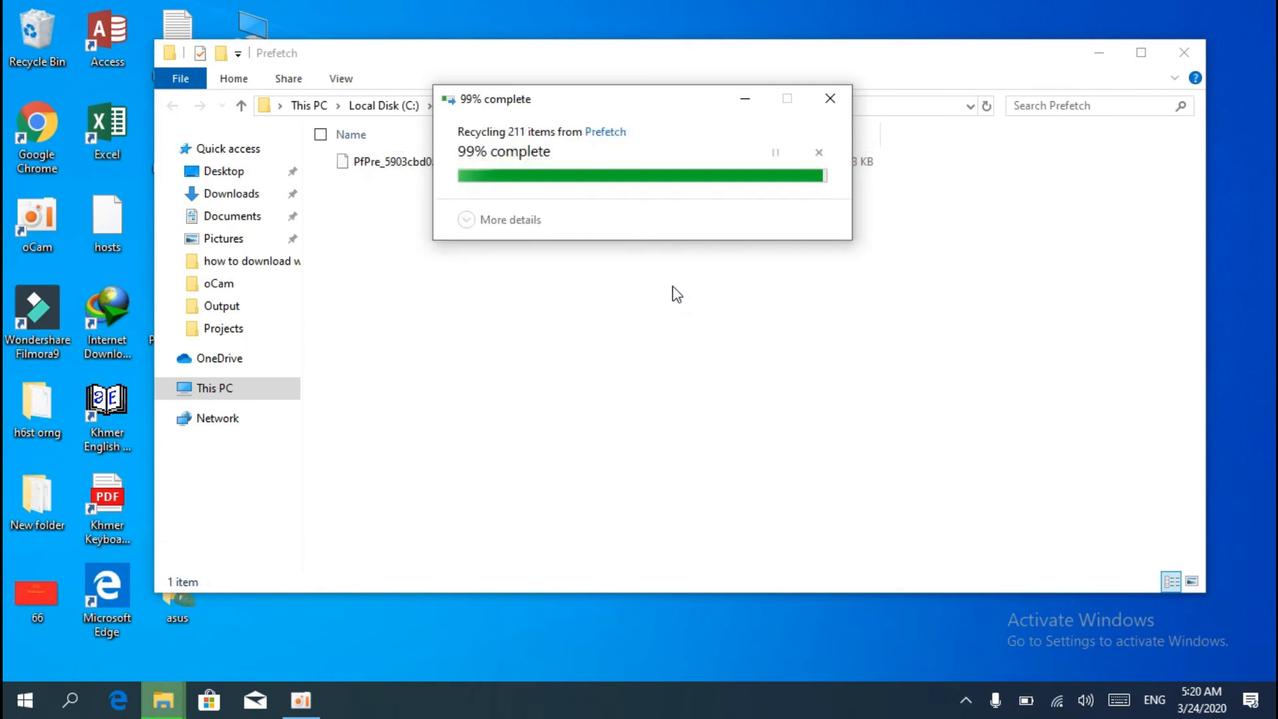
click(1184, 52)
Refresh the desktop and bring up its context menu again
right_click(400, 355)
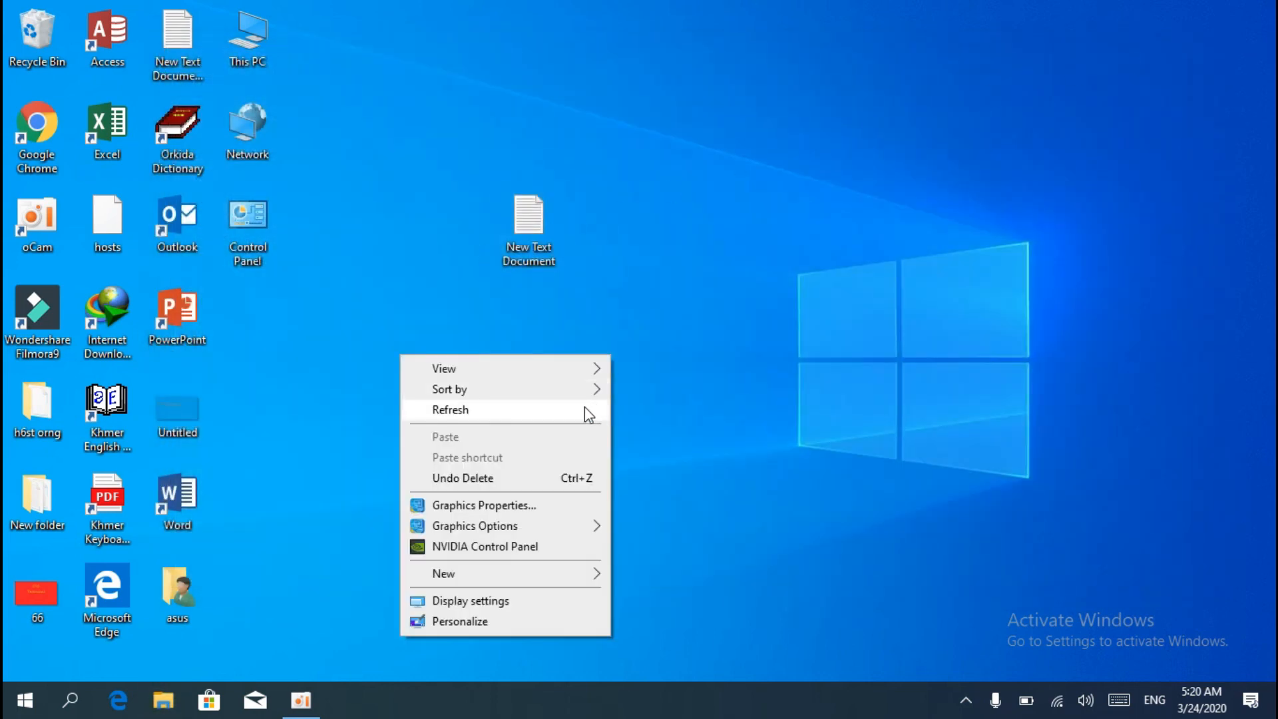
click(583, 407)
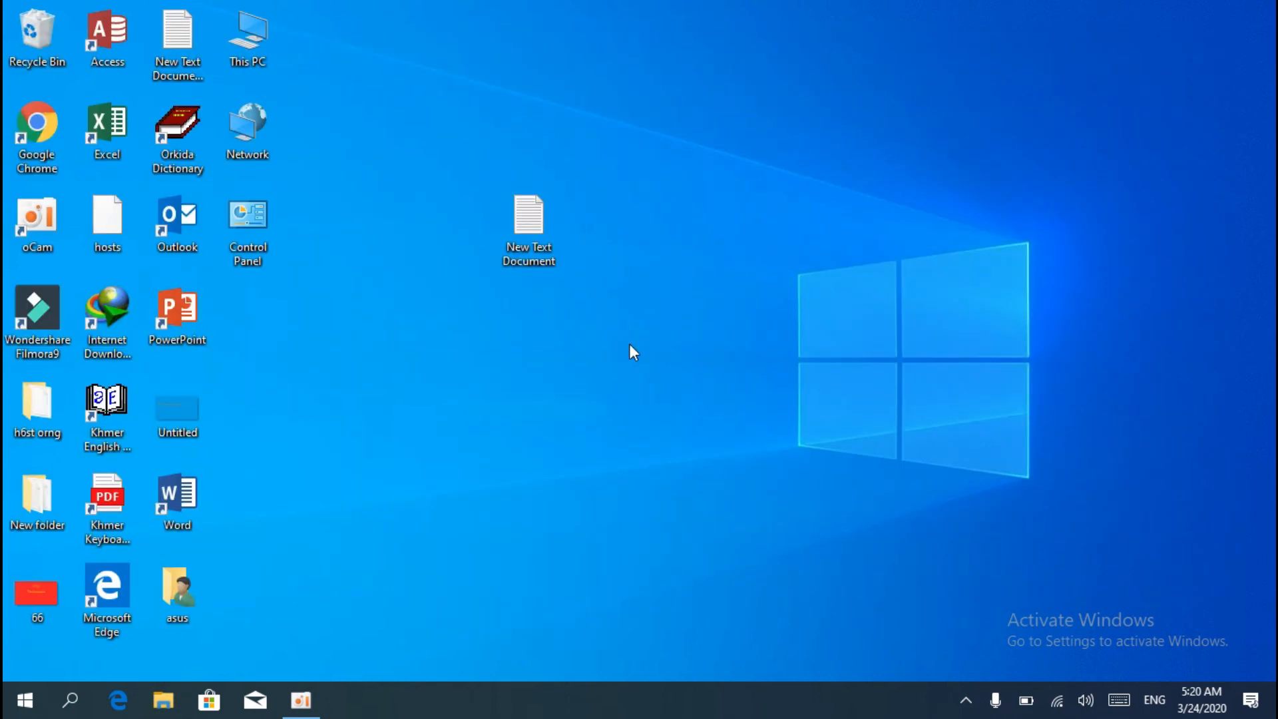
right_click(592, 344)
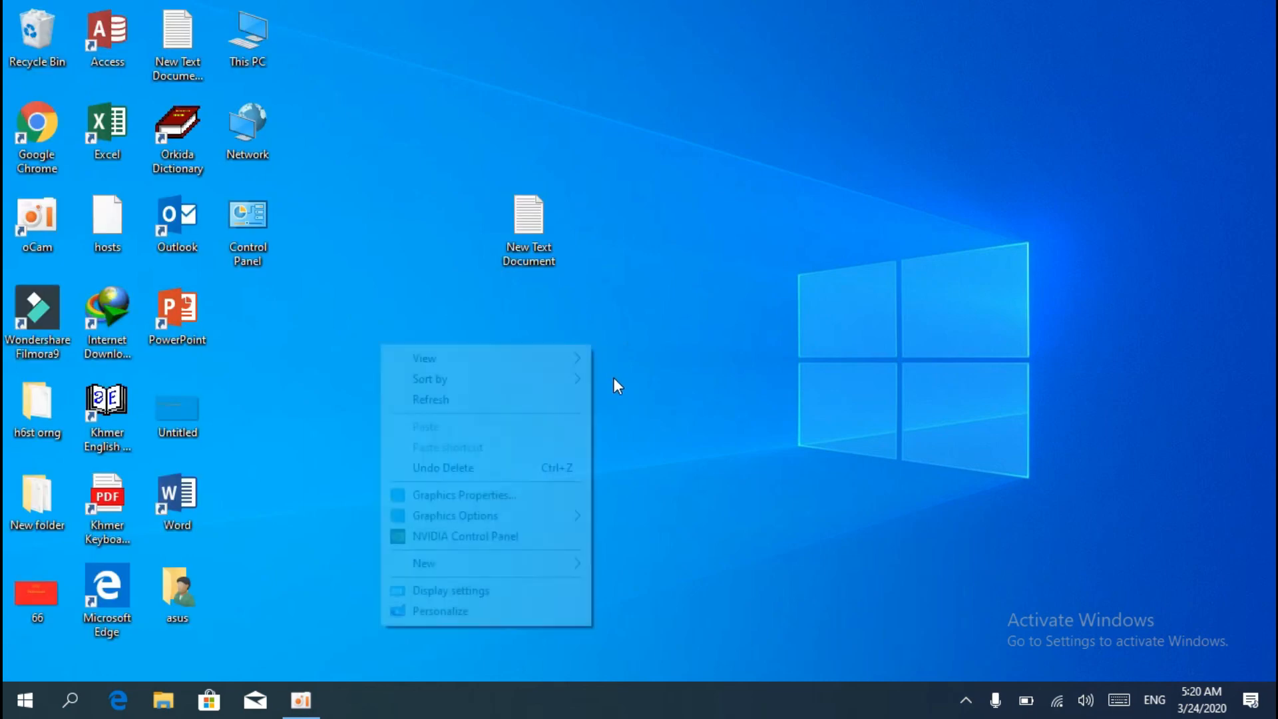